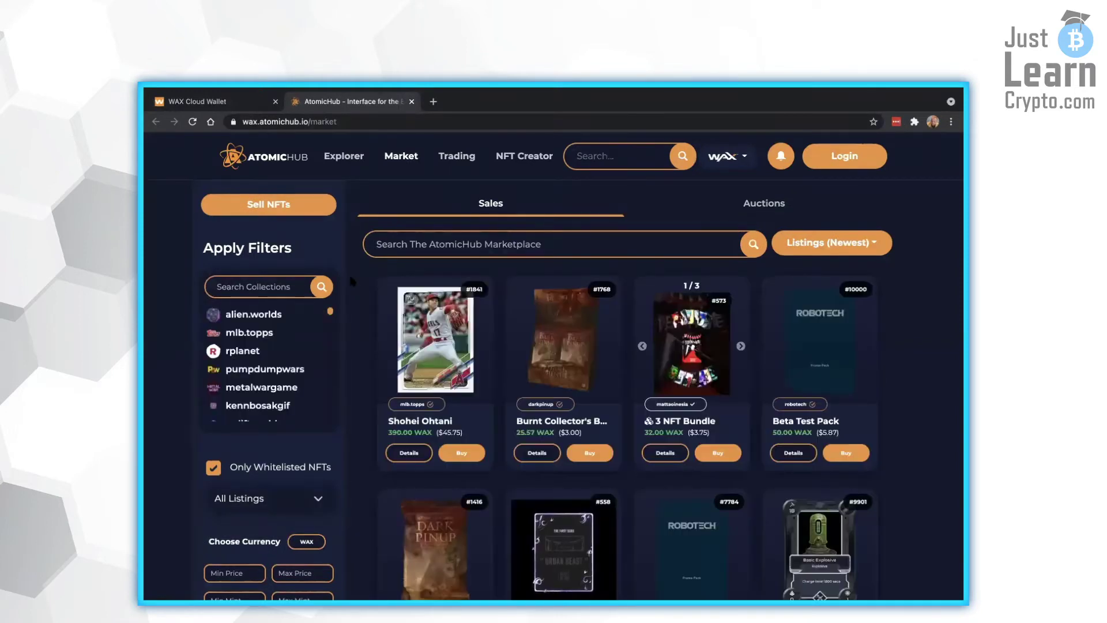
# Step: Log in to AtomicHub with the WAX Cloud Wallet
pyautogui.click(828, 165)
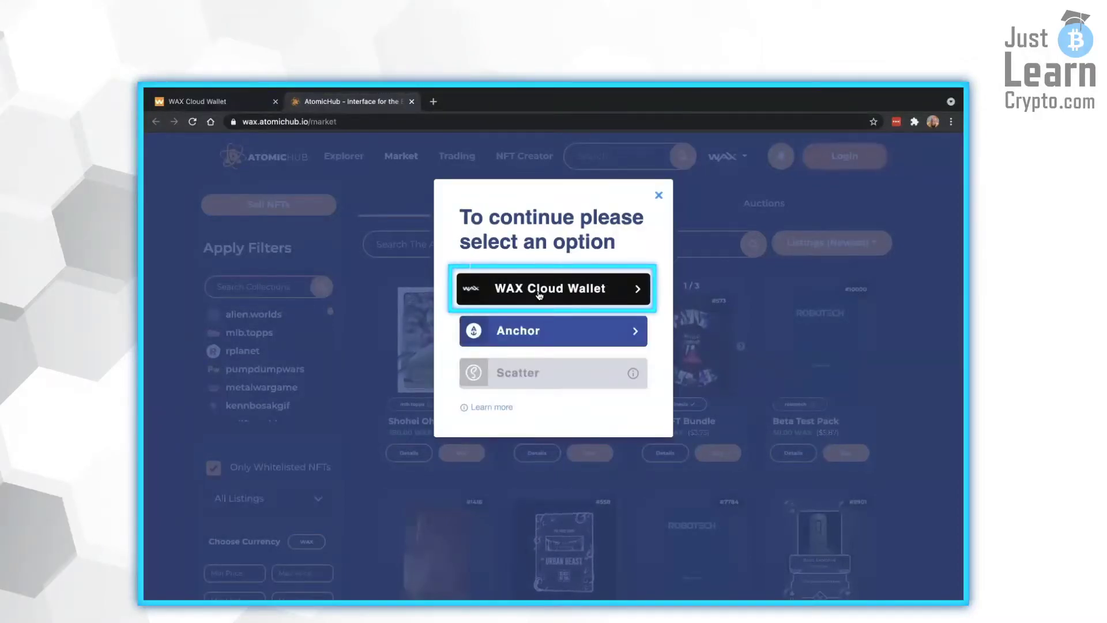
pyautogui.click(539, 289)
pyautogui.moveTo(539, 295)
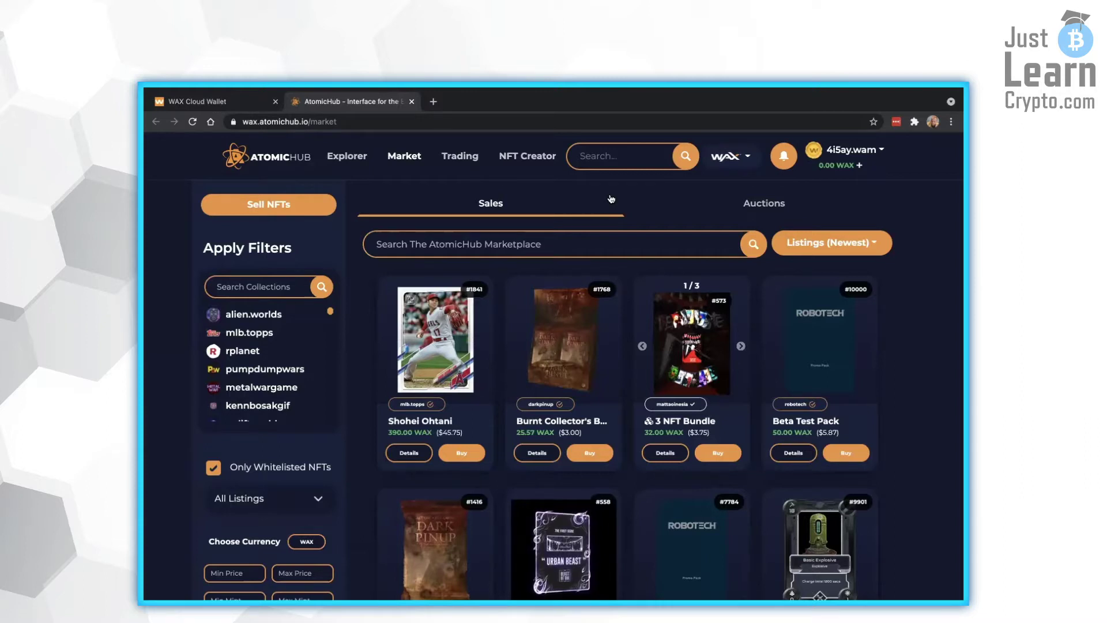
# Step: Go to the AtomicHub home page and look at the WAX site list and the new listings
pyautogui.click(303, 168)
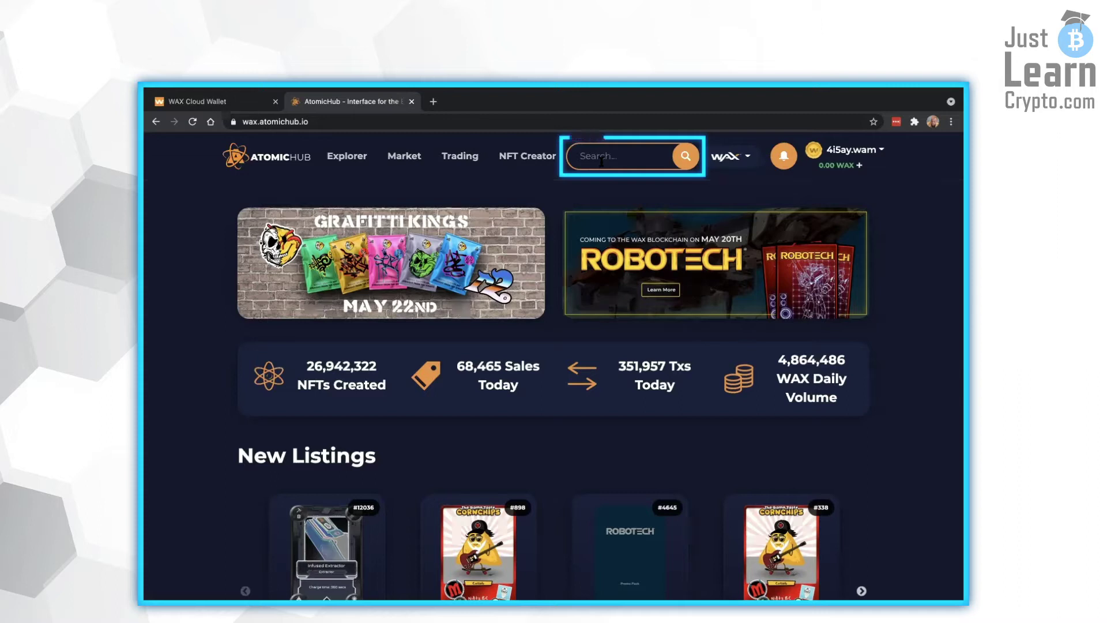
pyautogui.click(739, 158)
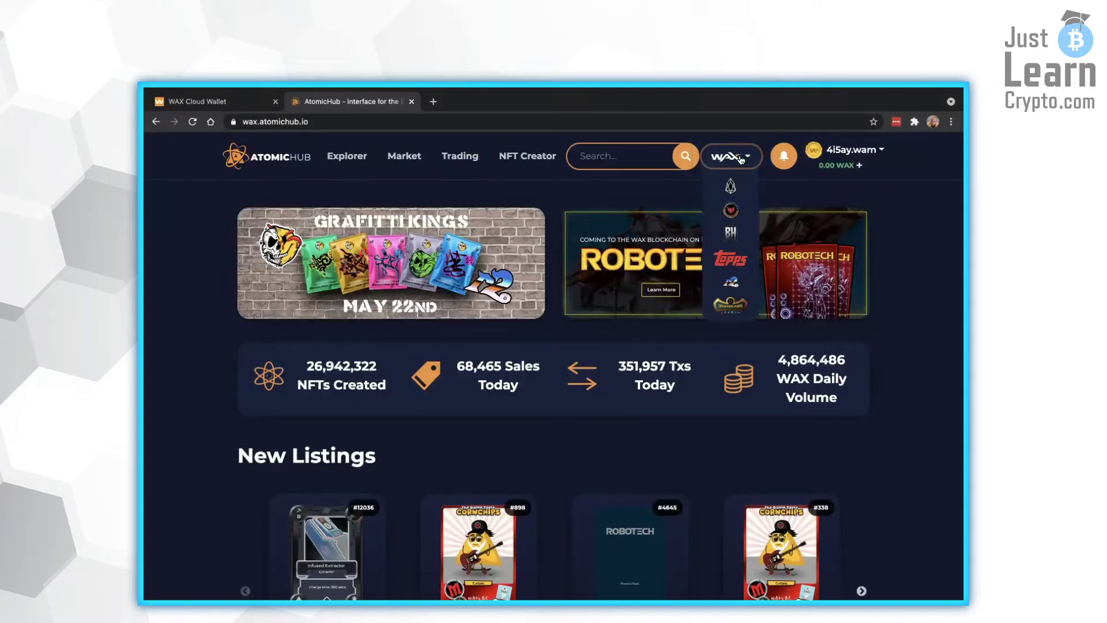
pyautogui.click(742, 158)
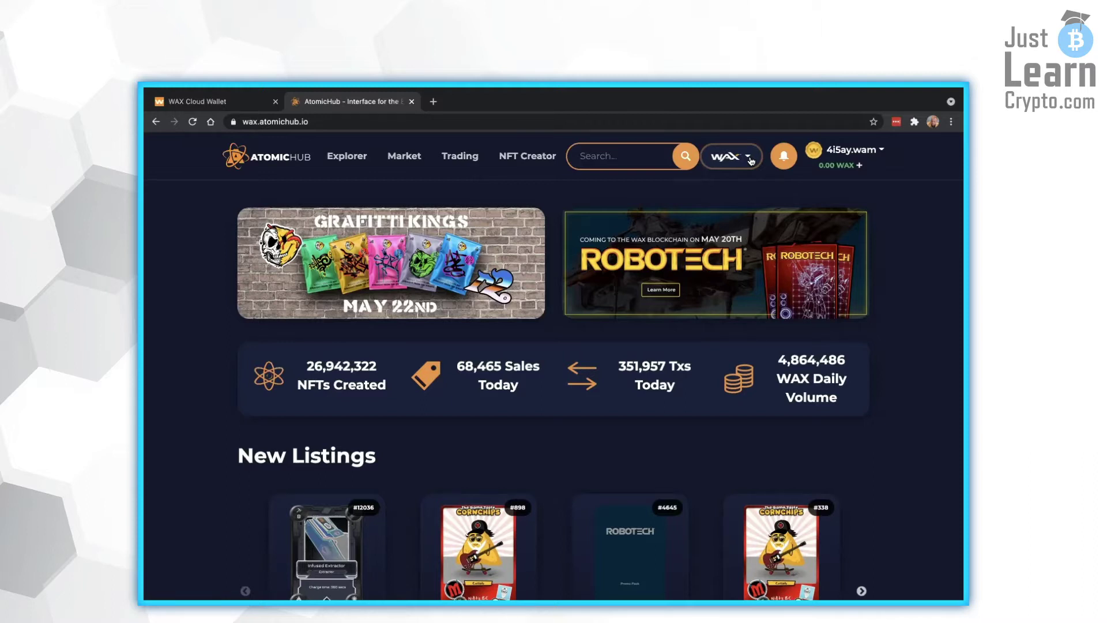
pyautogui.scroll(-1, 751, 161)
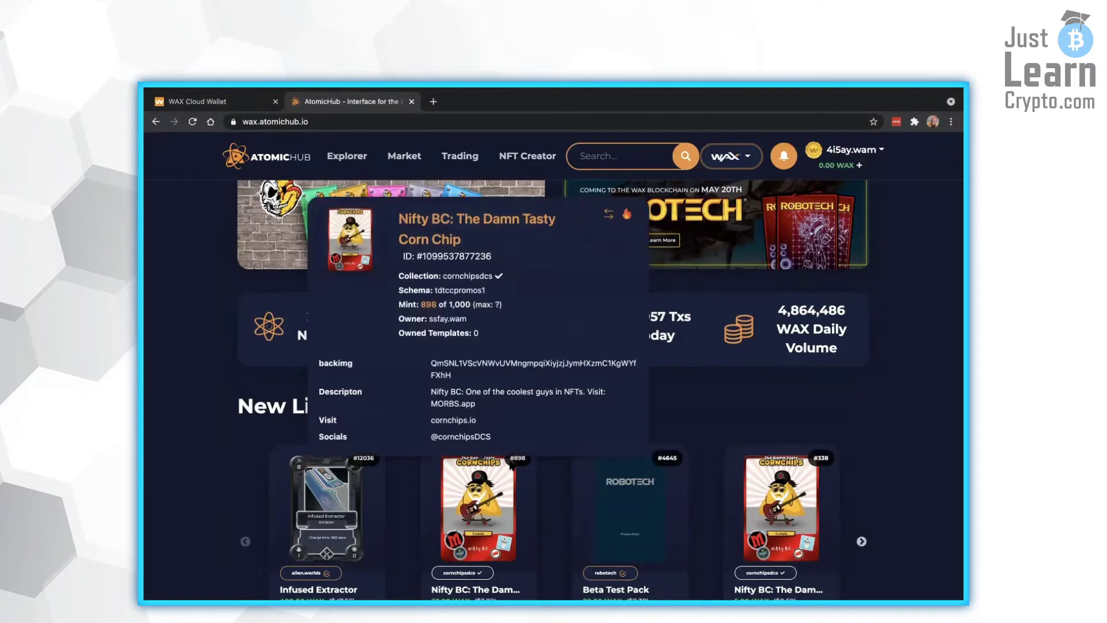
pyautogui.scroll(1, 672, 395)
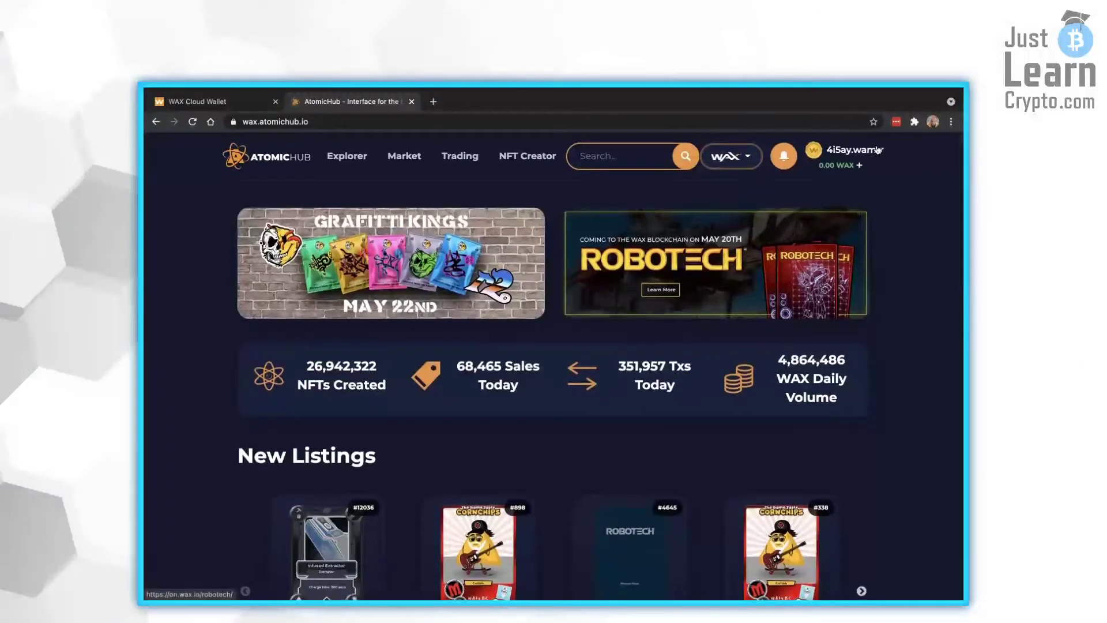
# Step: Check the notifications and the account options for inventory, listings, auctions and logout
pyautogui.click(784, 157)
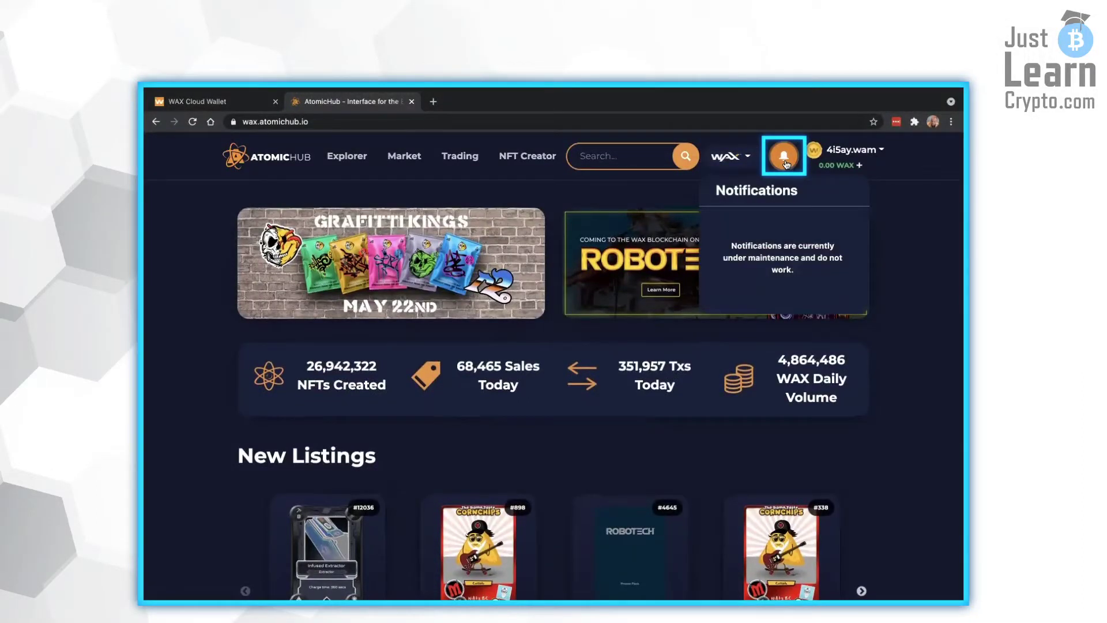
pyautogui.click(911, 237)
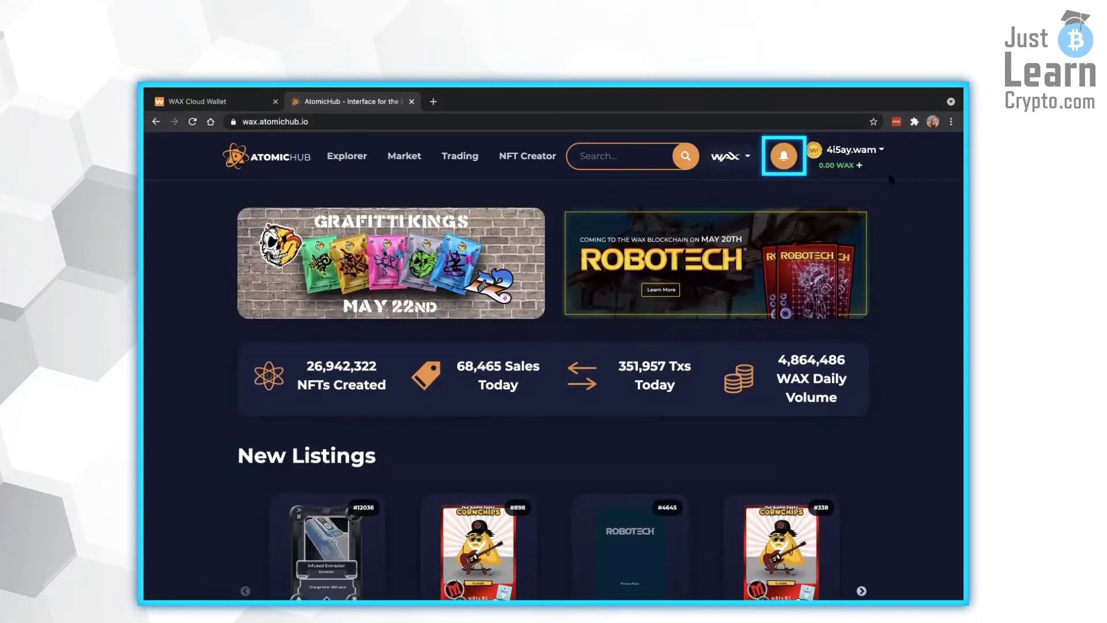
pyautogui.click(878, 157)
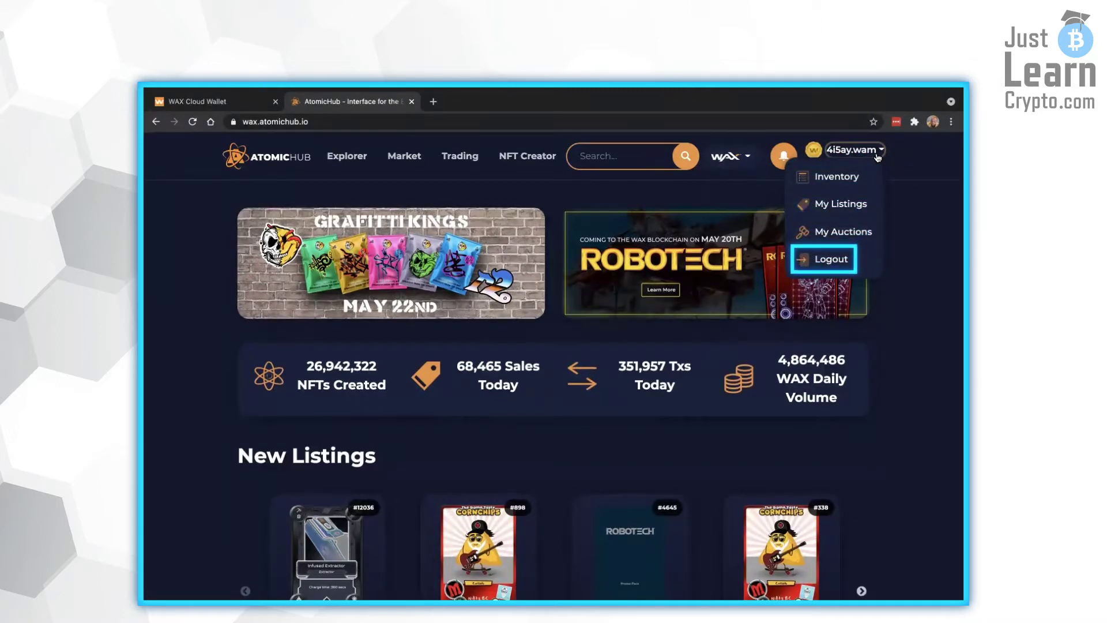
# Step: Open the marketplace, view the auctions and return to the sales listings
pyautogui.click(403, 157)
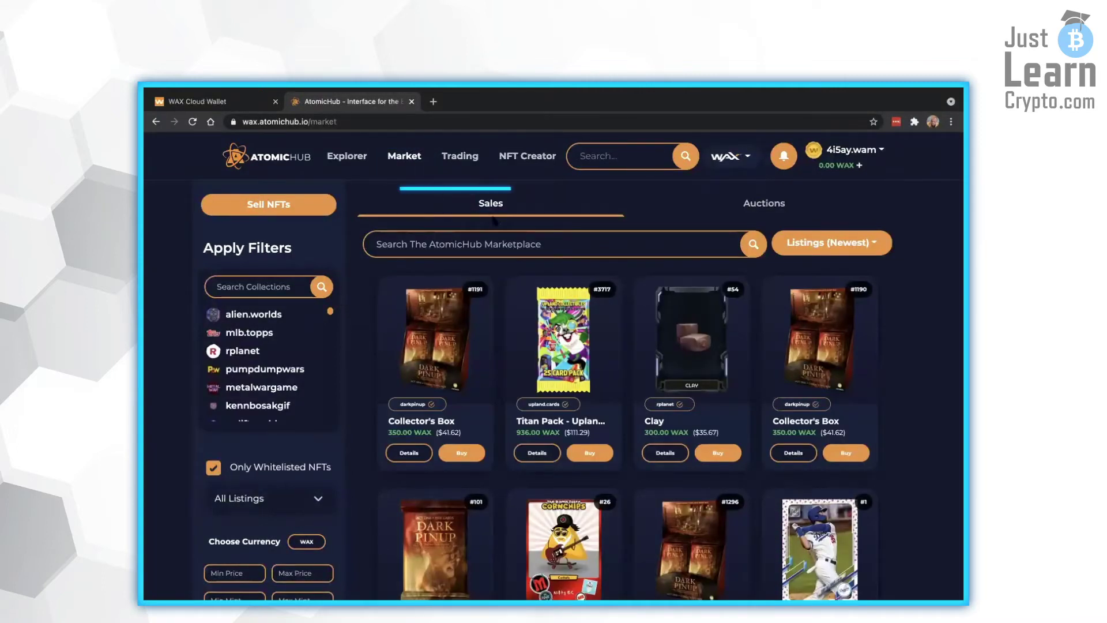
pyautogui.click(743, 205)
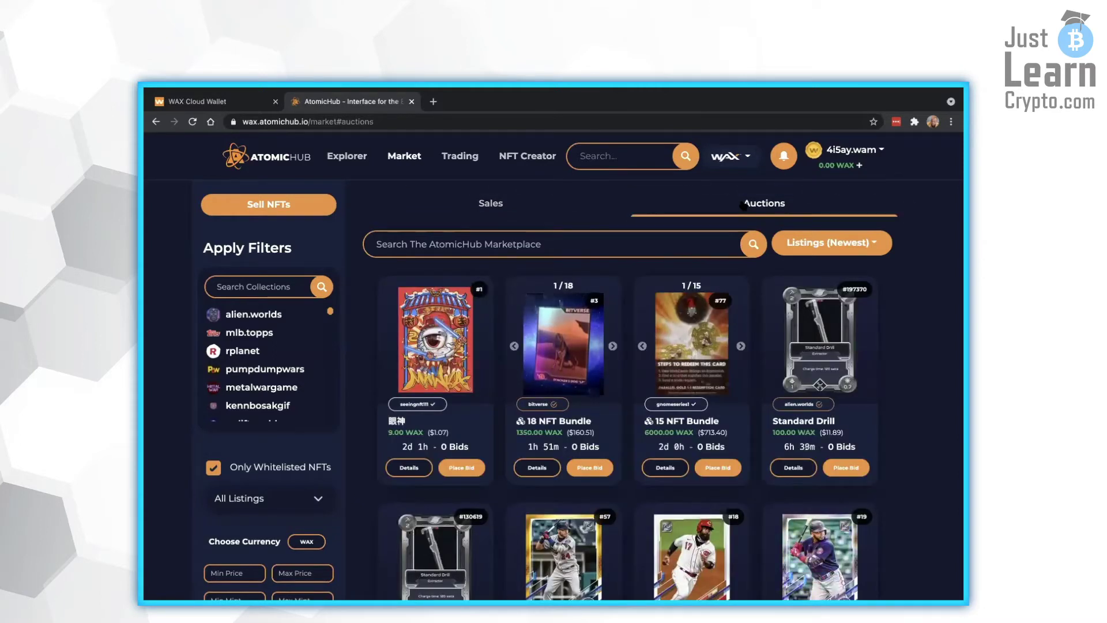
pyautogui.click(502, 204)
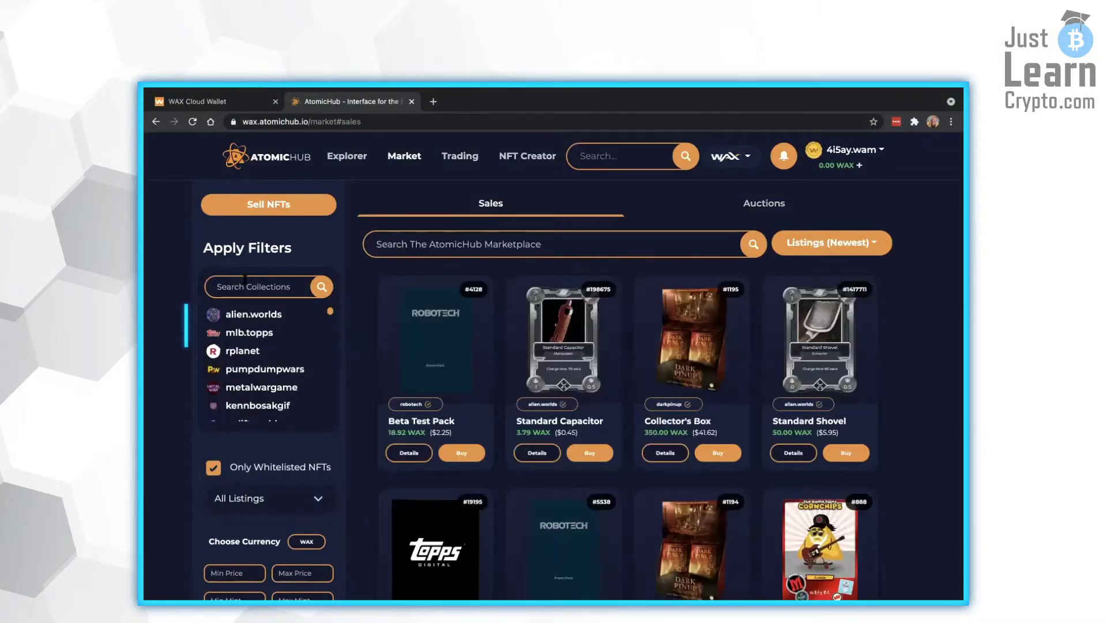
# Step: Filter the sales listings by the mutants.r2 collection and Epic rarity
pyautogui.scroll(-5, 269, 347)
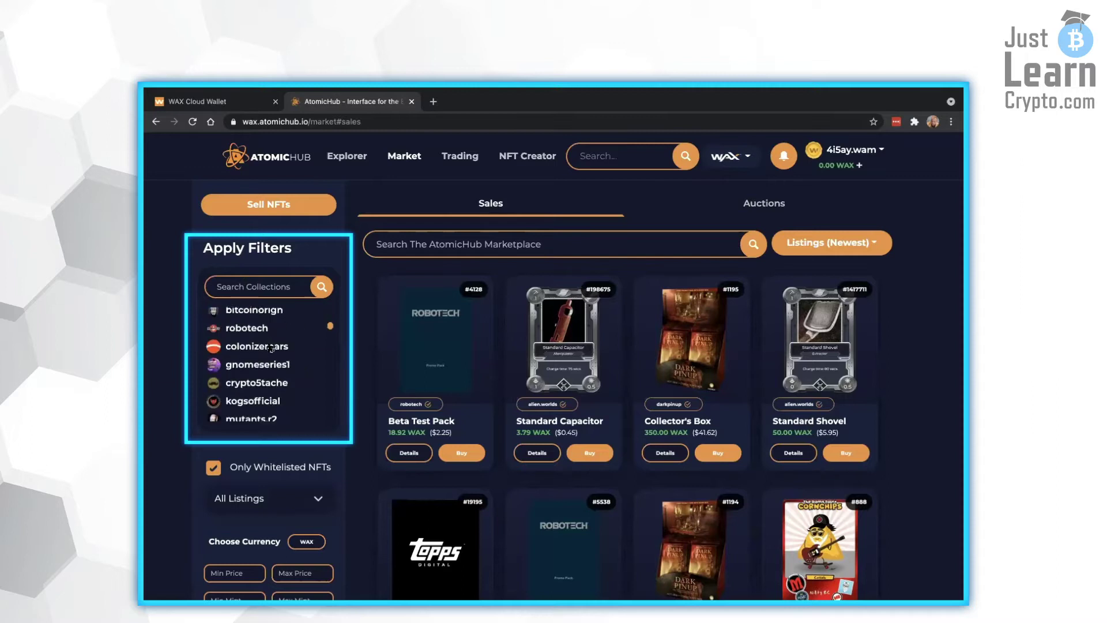
pyautogui.click(257, 334)
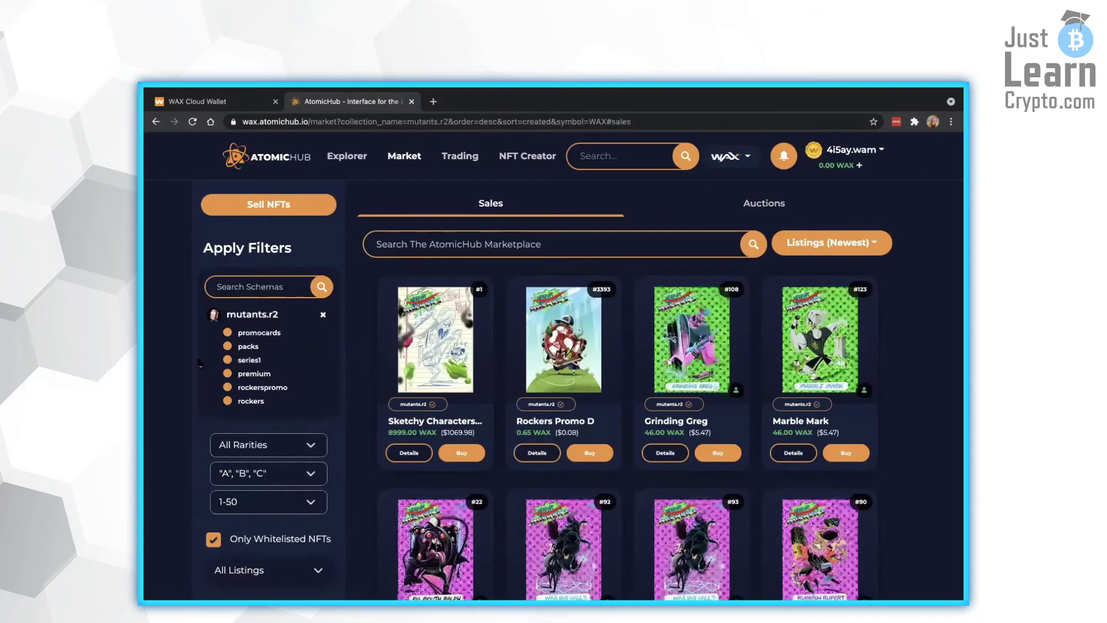
pyautogui.scroll(-1, 213, 378)
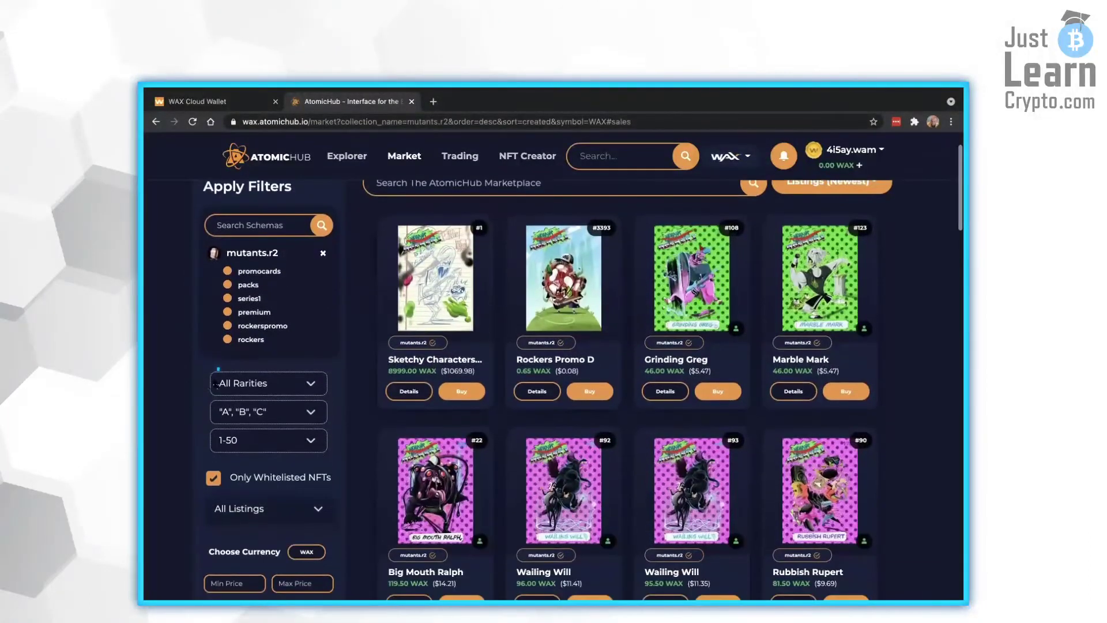
pyautogui.click(268, 385)
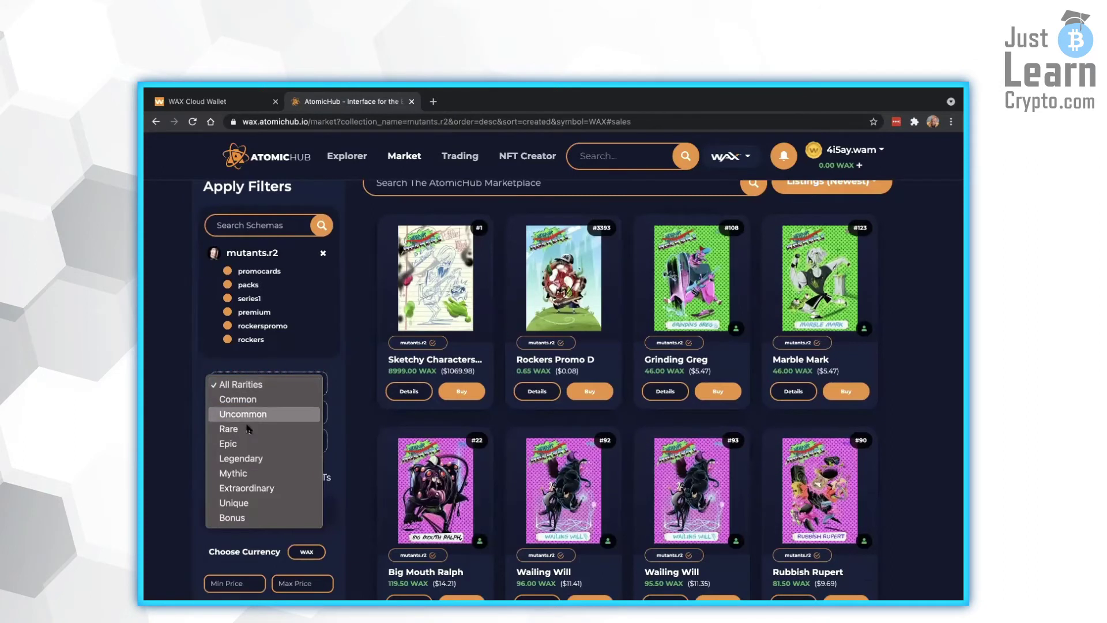
pyautogui.click(242, 443)
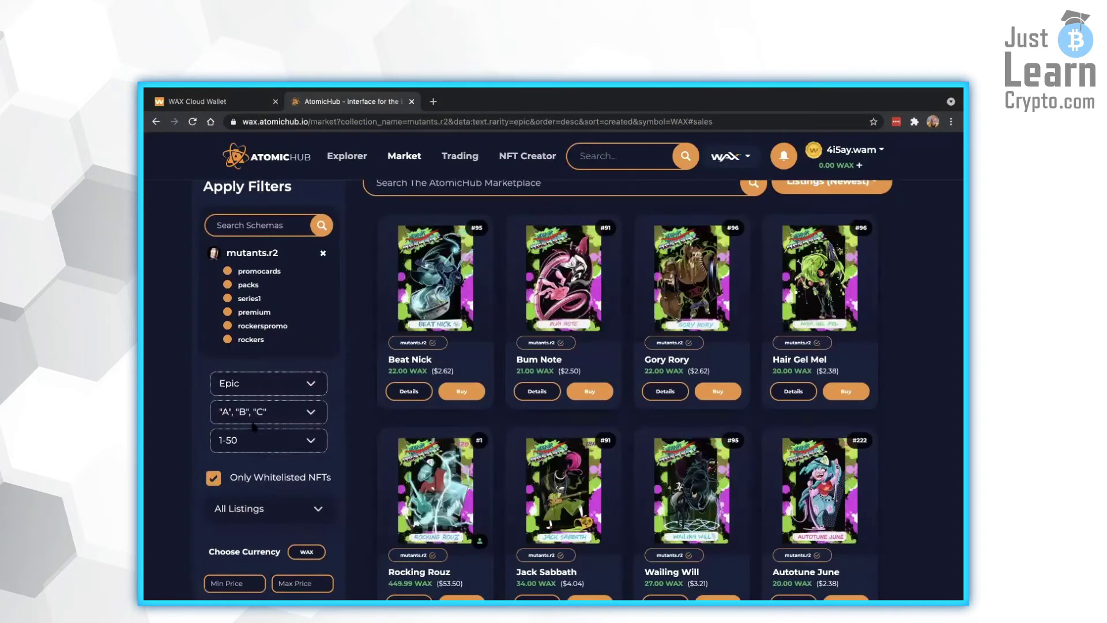
# Step: Look at the choices of the "A", "B", "C" variant filter and the 1-50 number filter
pyautogui.click(257, 419)
pyautogui.click(258, 415)
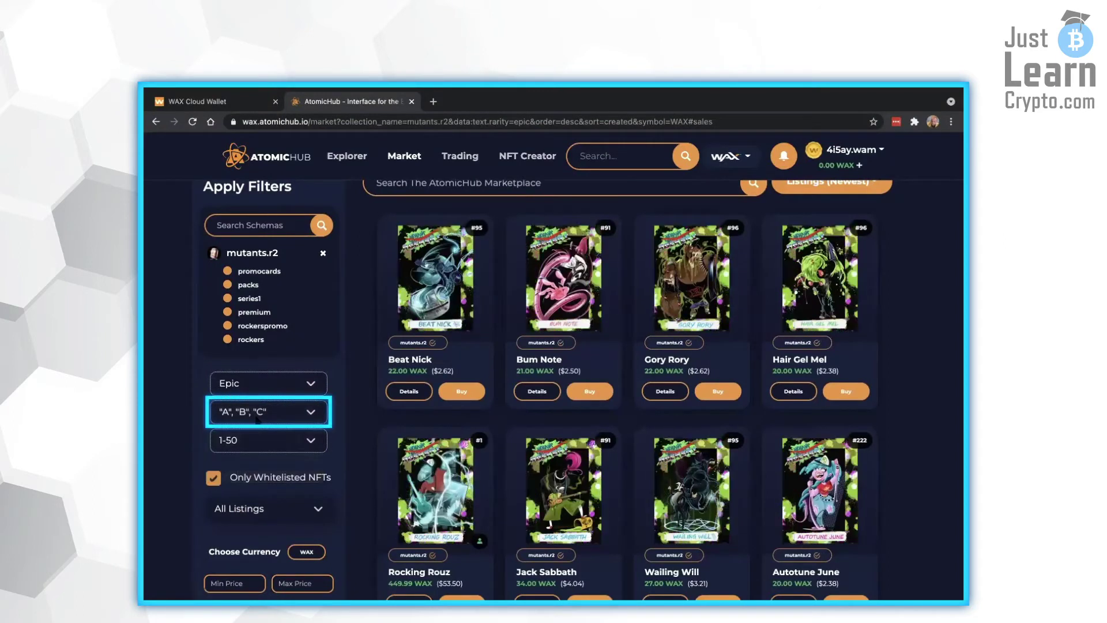
pyautogui.click(263, 438)
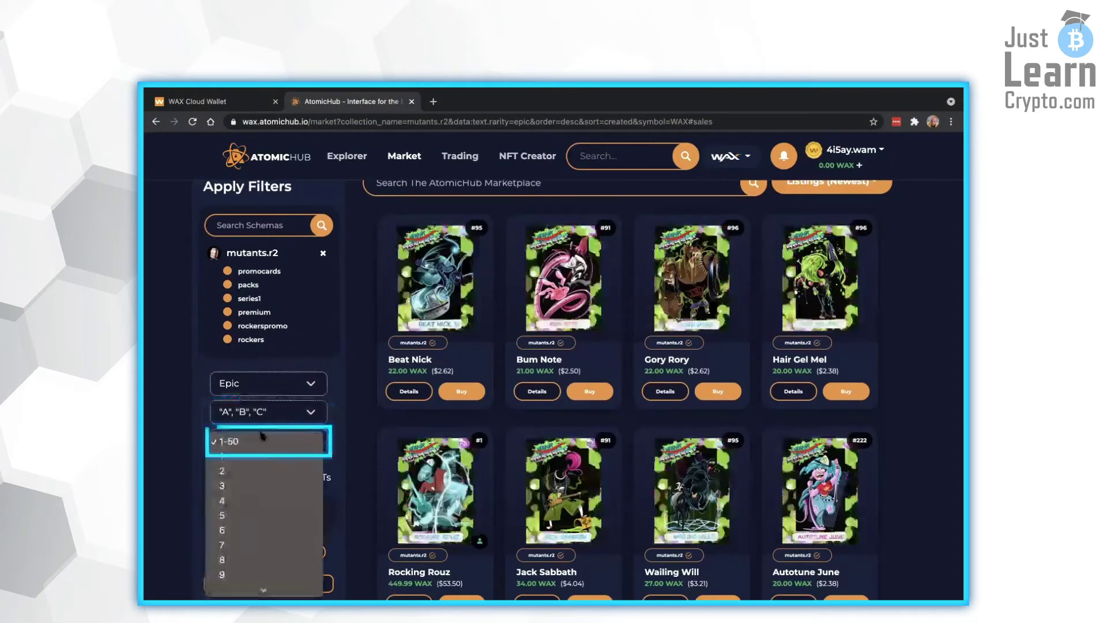
pyautogui.click(262, 440)
# Step: Restrict the mutants.r2 results to Only Bundle Listings
pyautogui.scroll(-1, 338, 442)
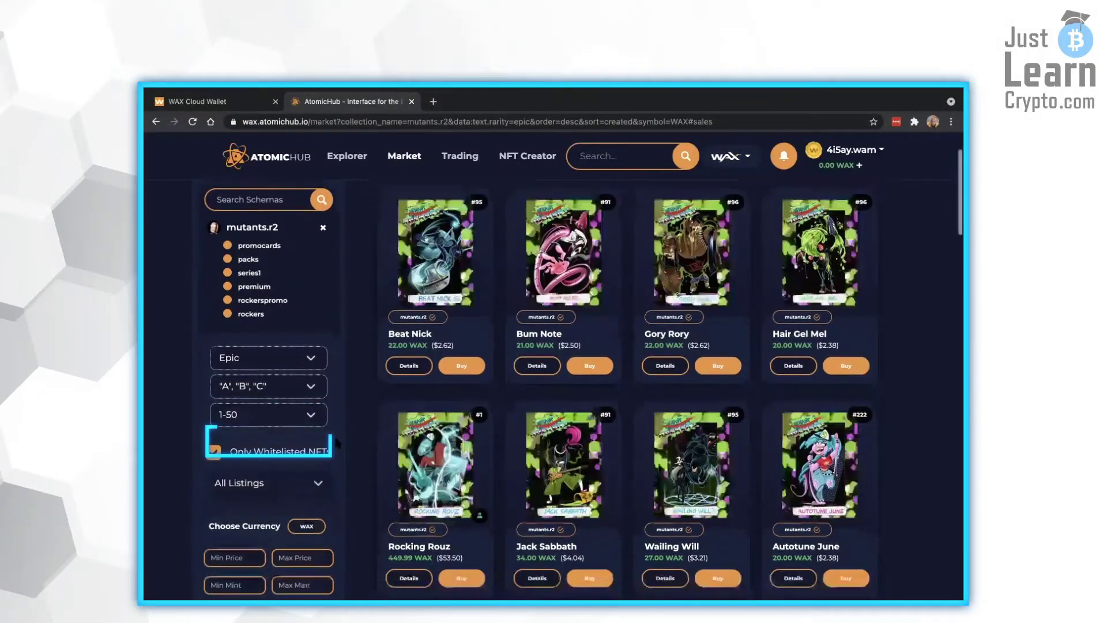
pyautogui.scroll(-1, 337, 442)
pyautogui.click(321, 420)
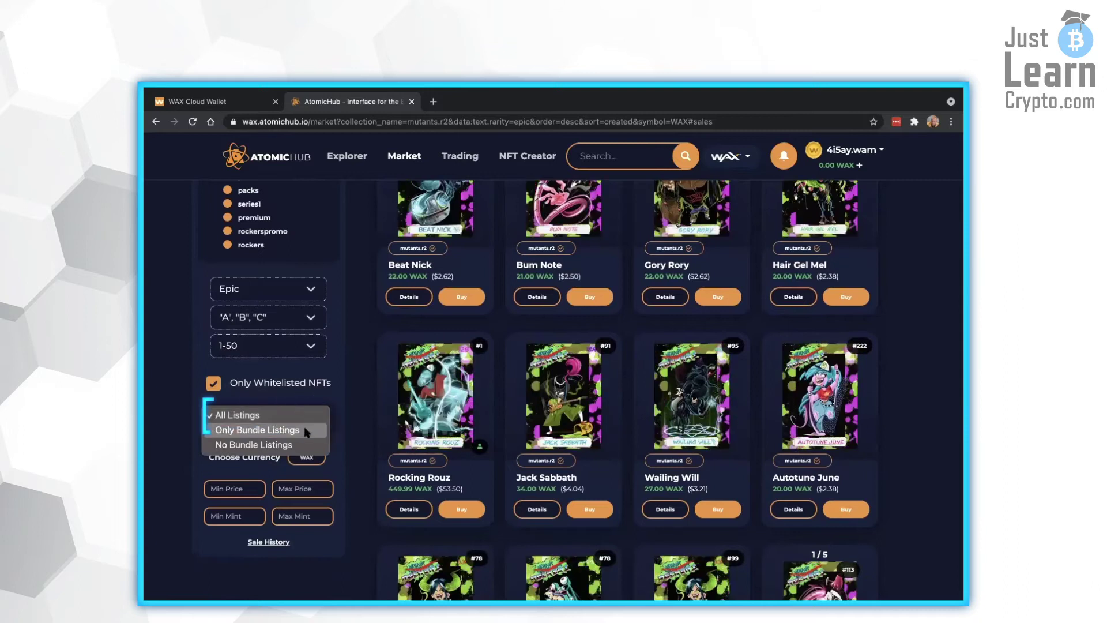
pyautogui.click(306, 432)
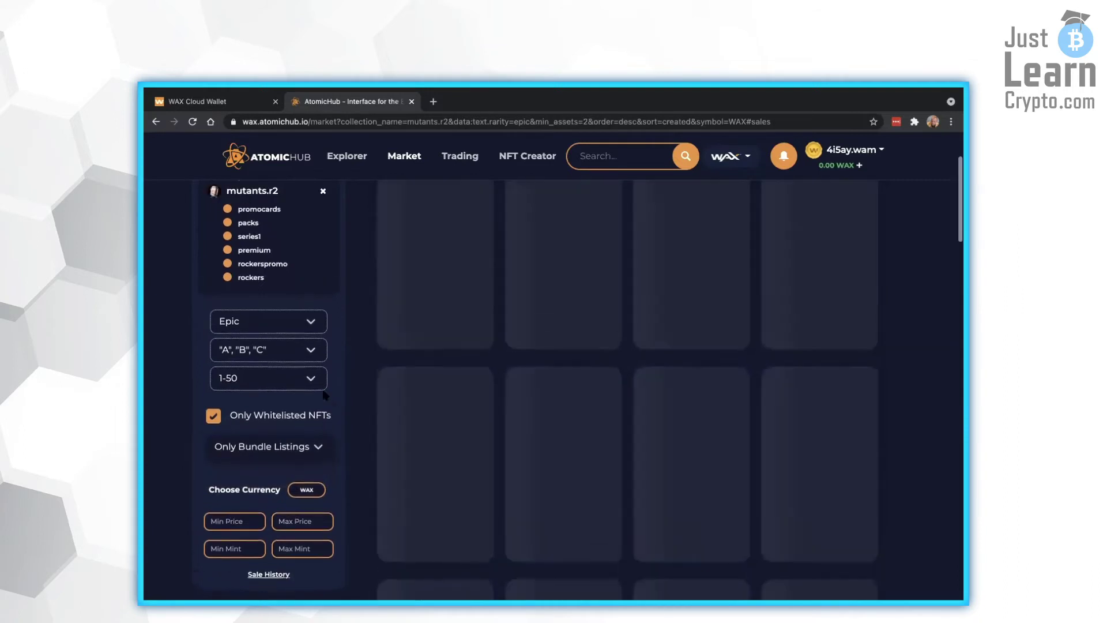
pyautogui.scroll(-1, 326, 396)
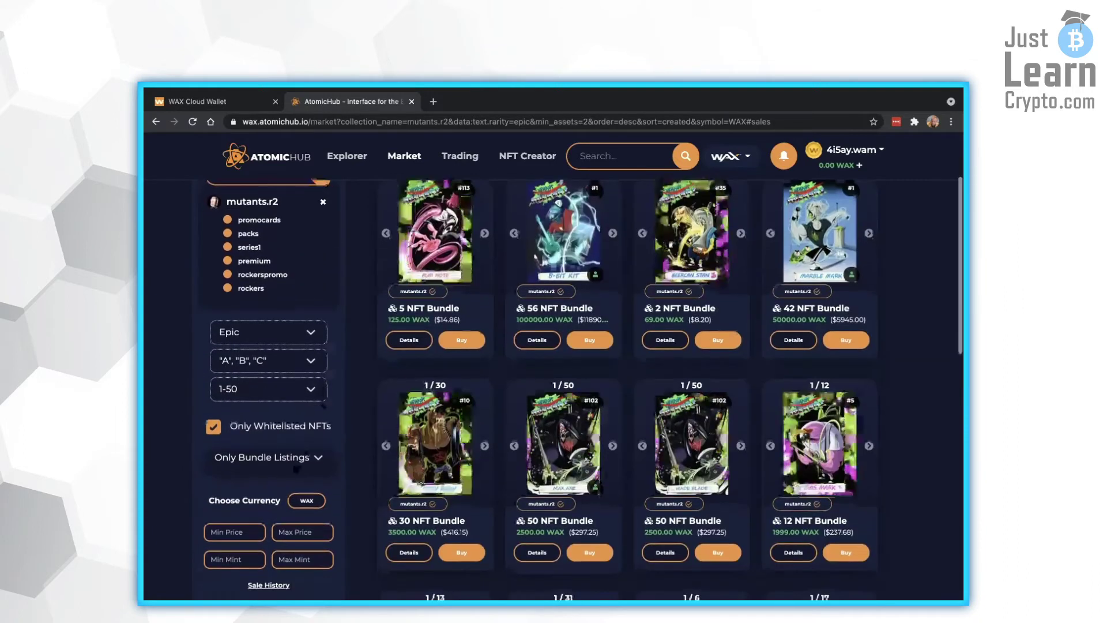
# Step: Set the listing type filter to No Bundle Listings
pyautogui.click(289, 458)
pyautogui.click(288, 473)
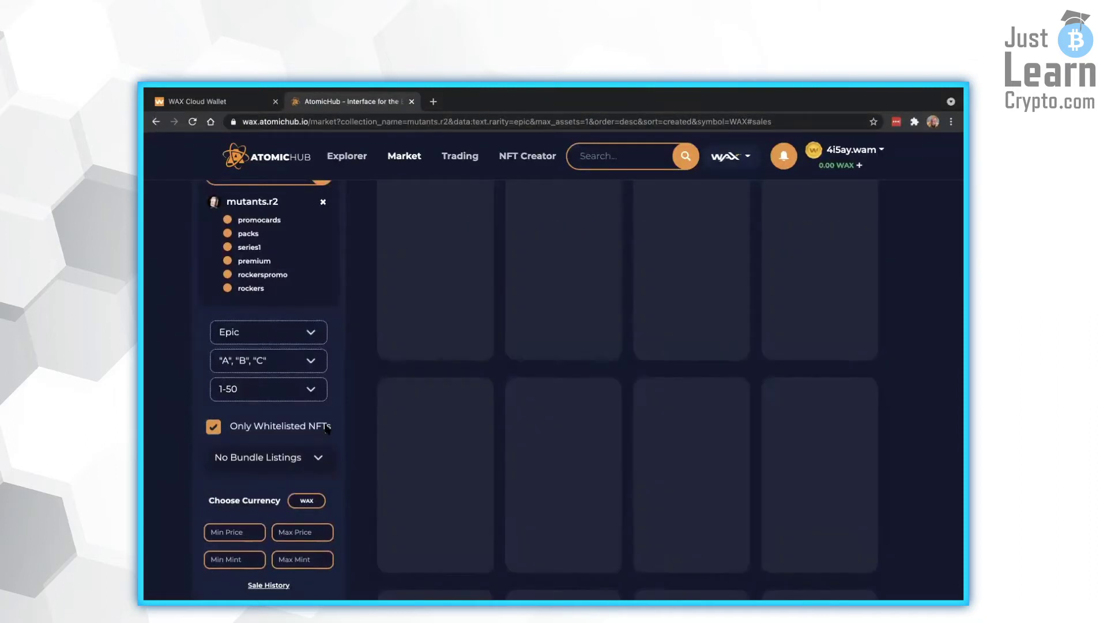
pyautogui.scroll(-1, 322, 434)
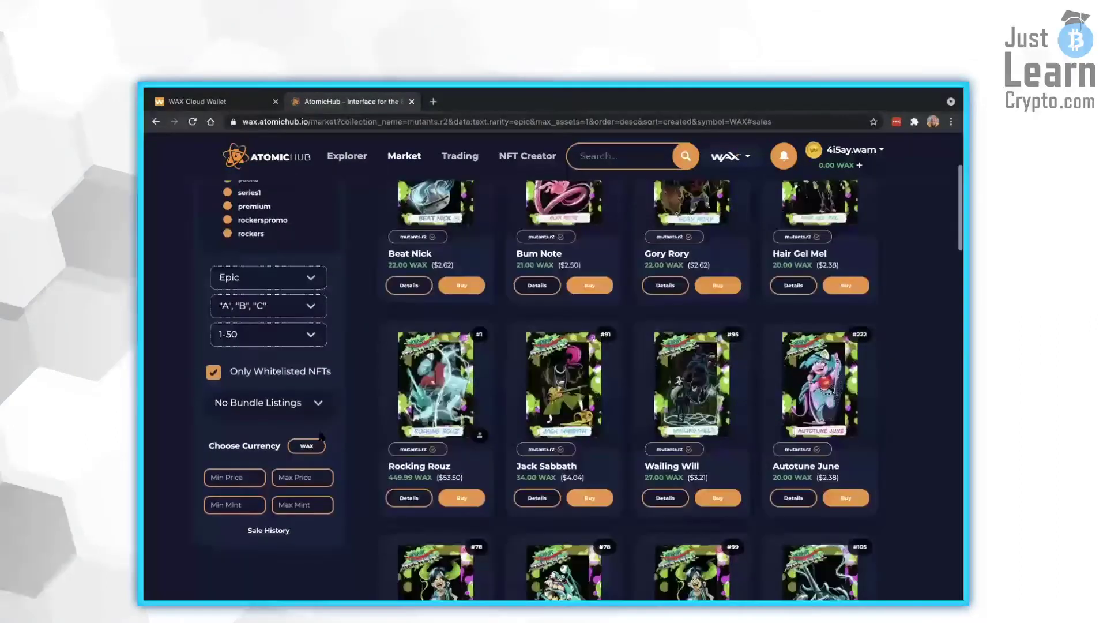
# Step: Narrow the mutants.r2 collection to its series1 schema
pyautogui.scroll(2, 323, 412)
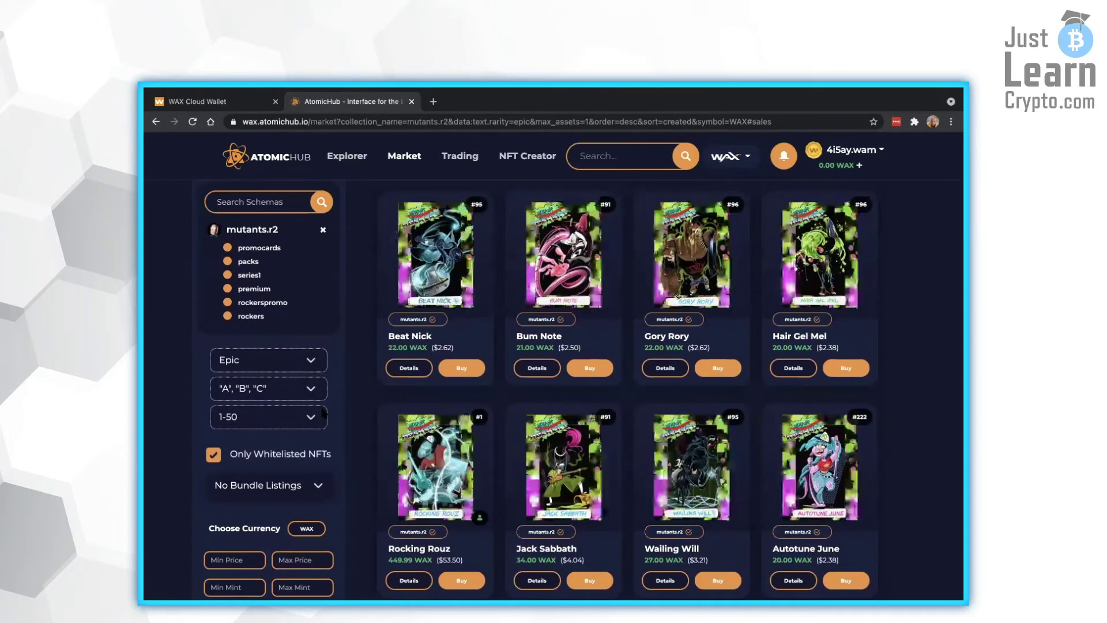
pyautogui.scroll(1, 323, 412)
pyautogui.scroll(1, 323, 412)
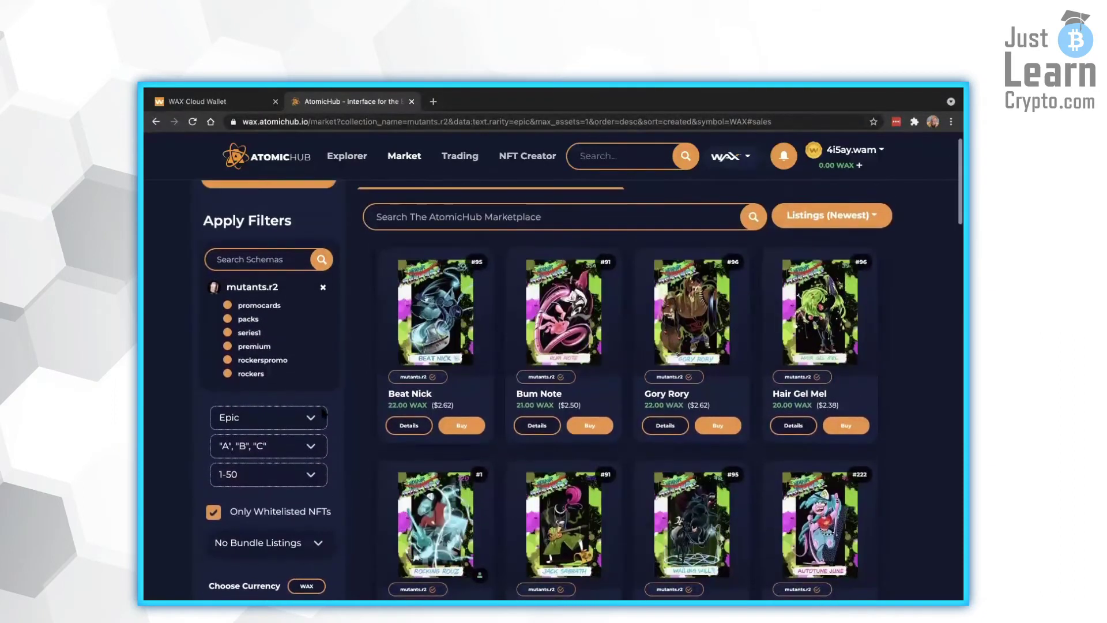
pyautogui.scroll(-1, 323, 412)
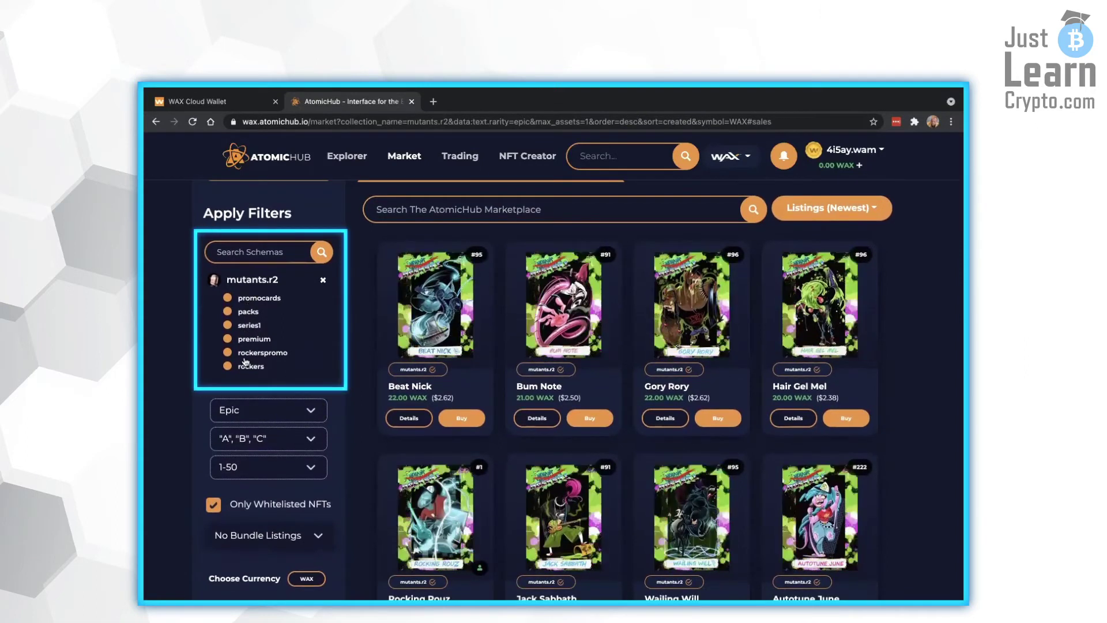
pyautogui.click(248, 327)
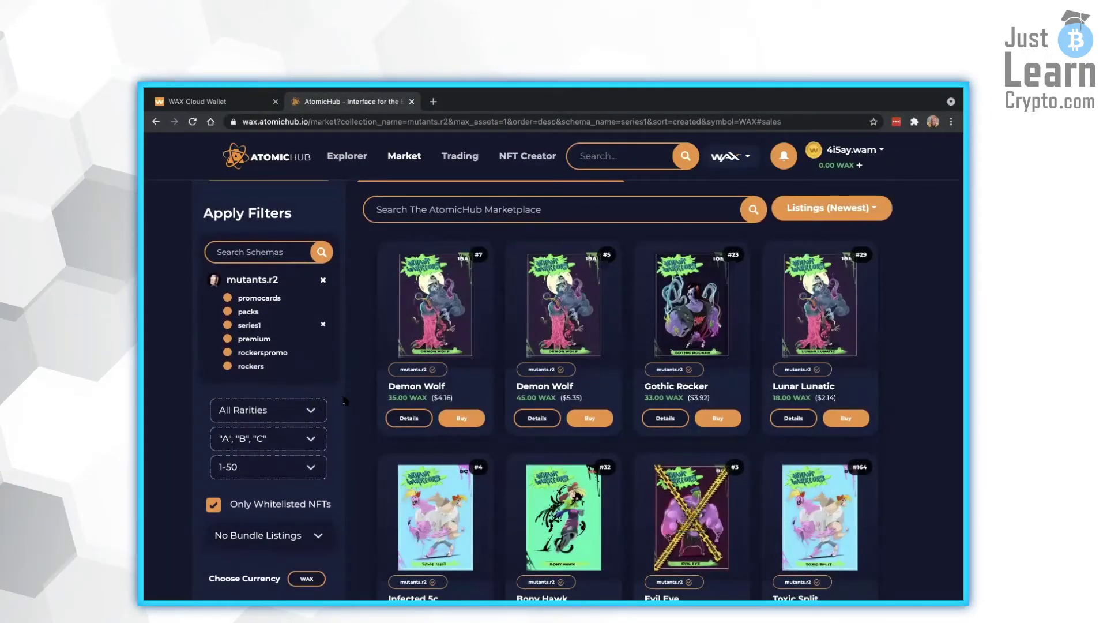
# Step: Set the maximum mint filter to 1 and review the matching series1 listings
pyautogui.scroll(-3, 341, 396)
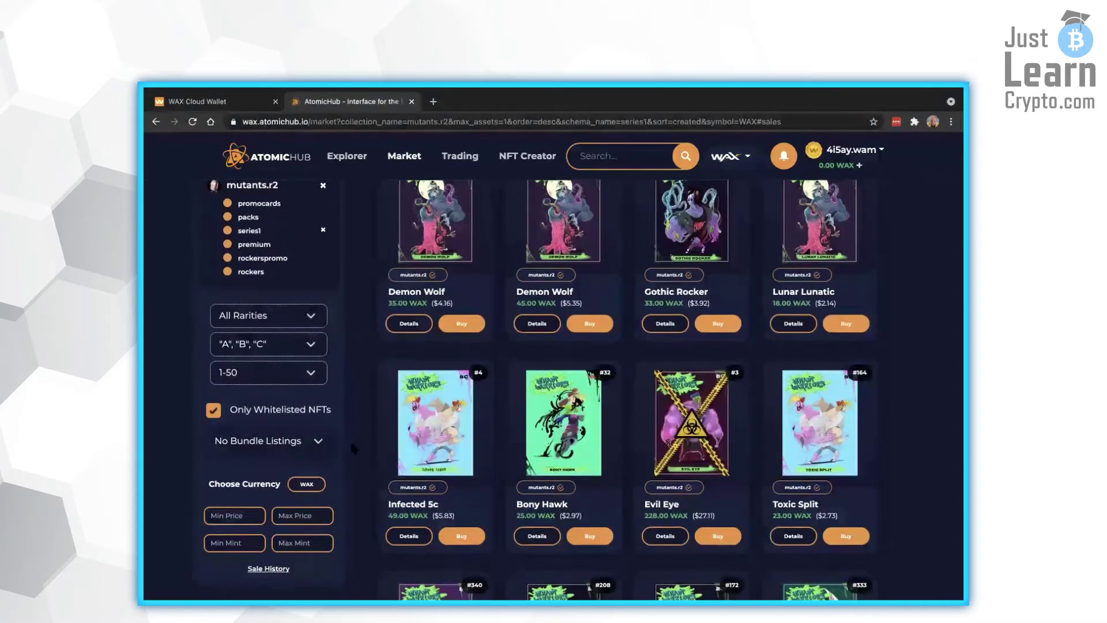
pyautogui.scroll(3, 350, 438)
pyautogui.scroll(-5, 350, 438)
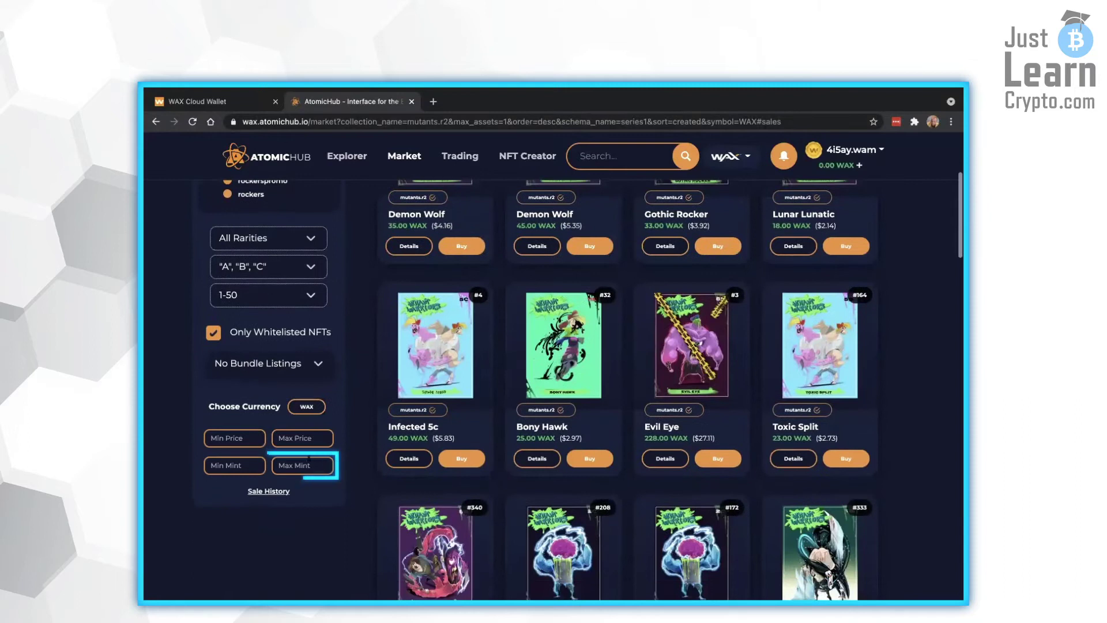
pyautogui.click(299, 465)
pyautogui.write('1')
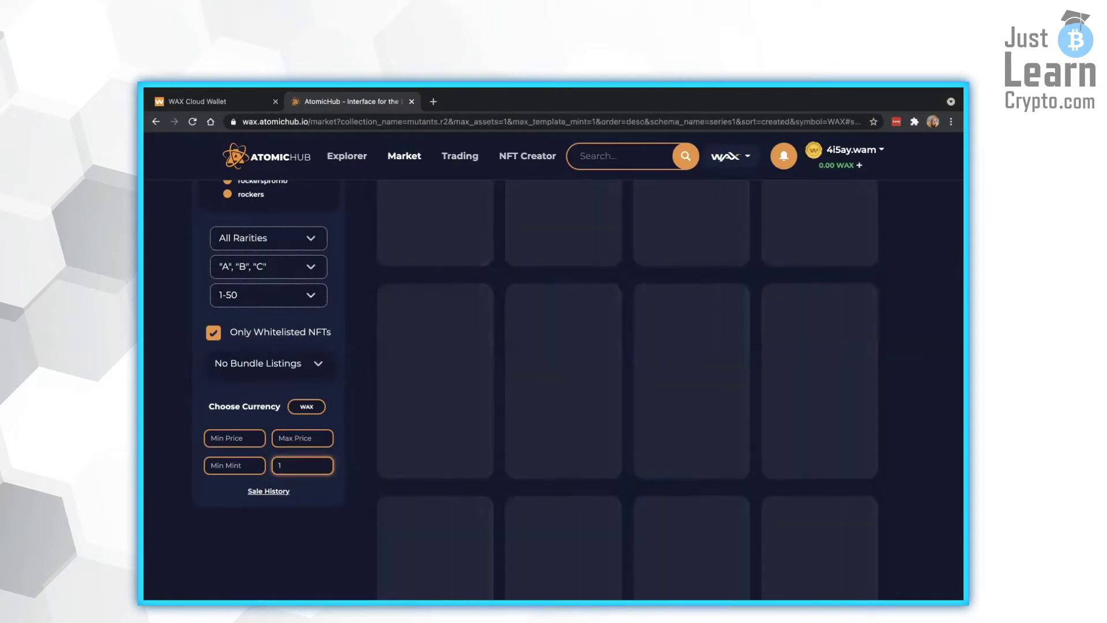
pyautogui.scroll(3, 538, 390)
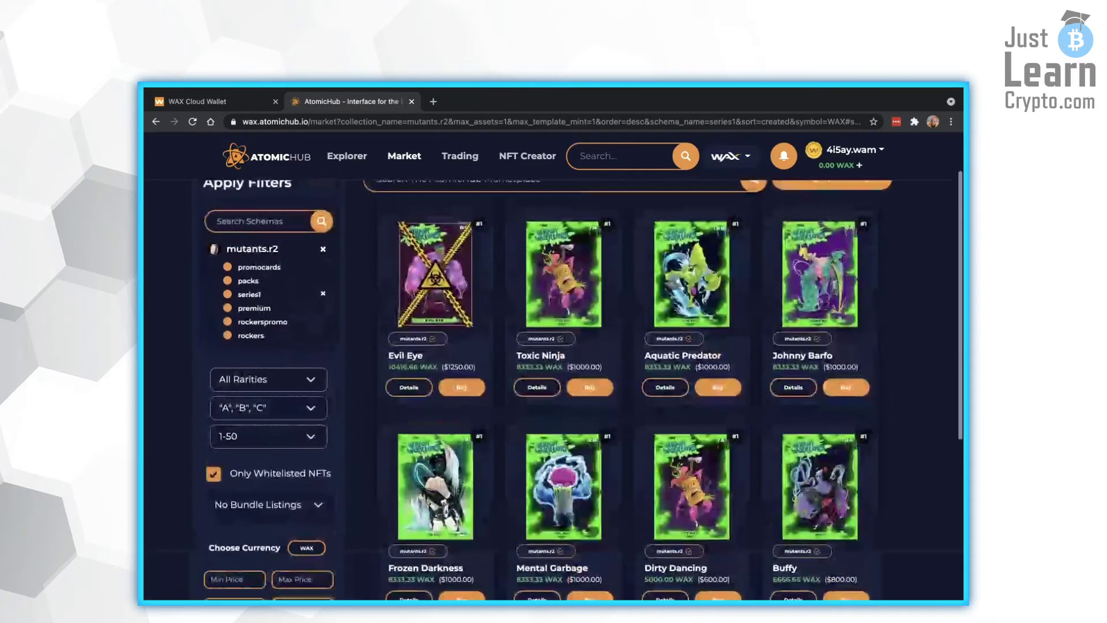
pyautogui.scroll(1, 548, 390)
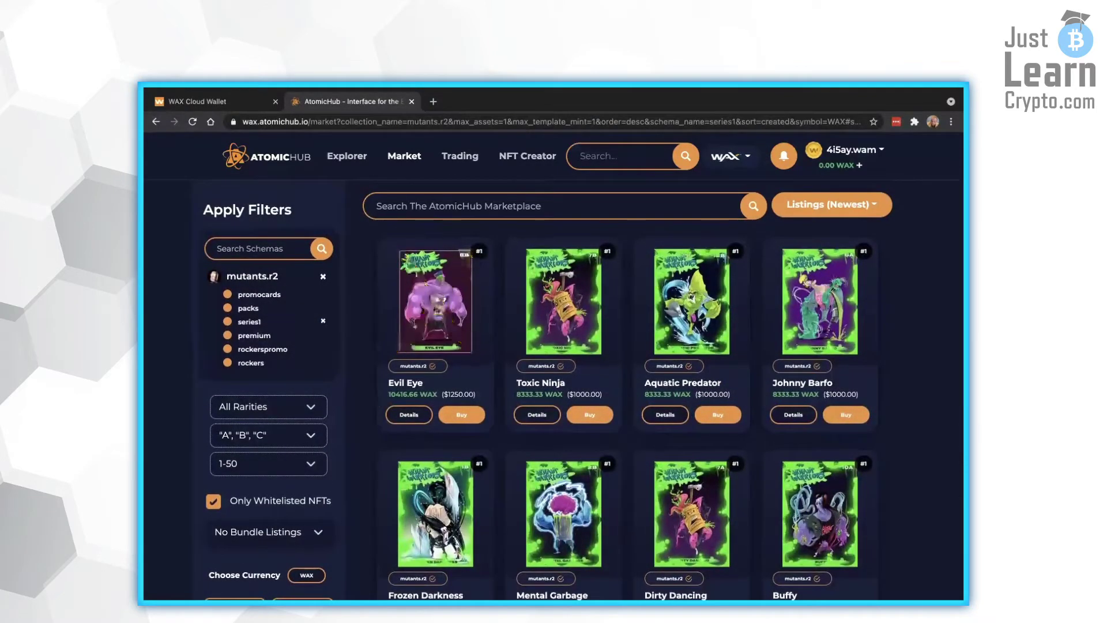
# Step: Sort the mint 1 series1 listings by Price (Lowest) and compare their prices
pyautogui.scroll(-1, 808, 289)
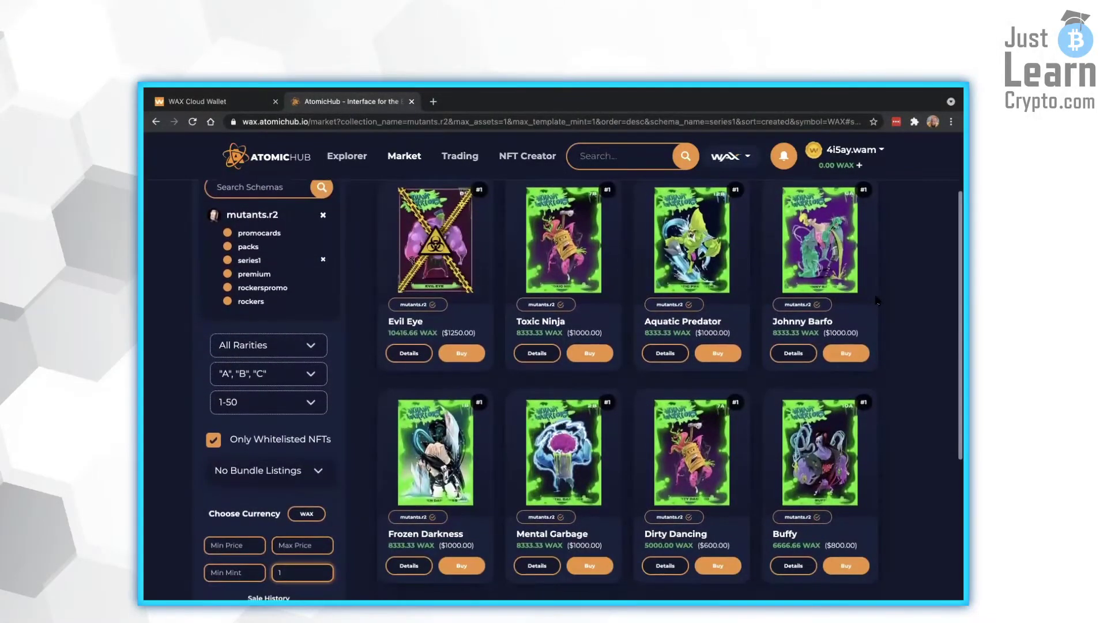
pyautogui.scroll(2, 860, 265)
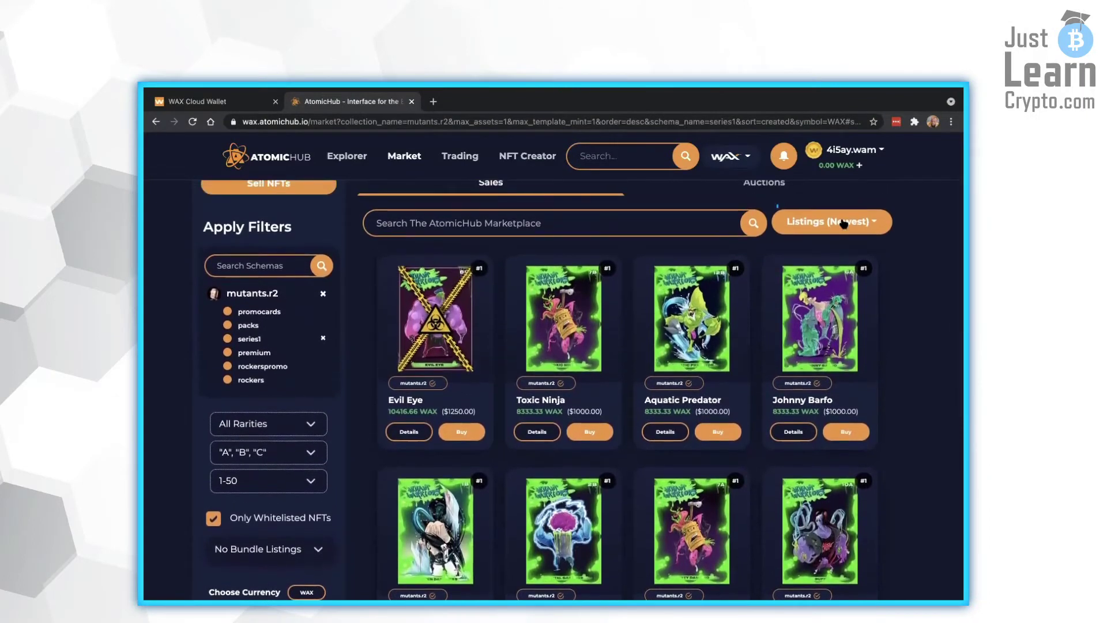
pyautogui.click(844, 223)
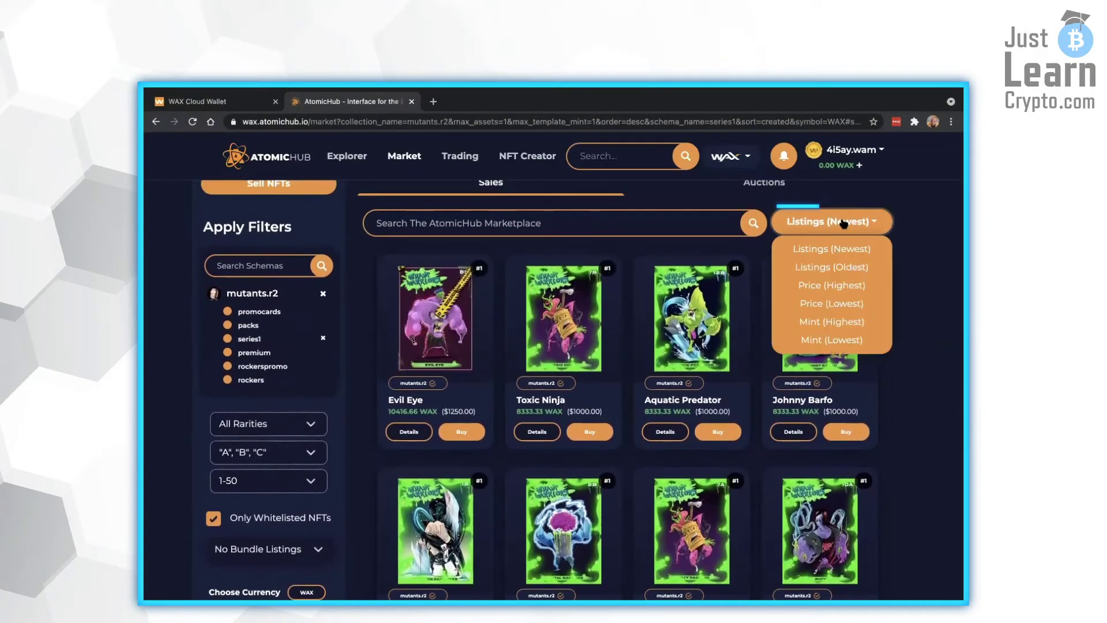
pyautogui.click(828, 305)
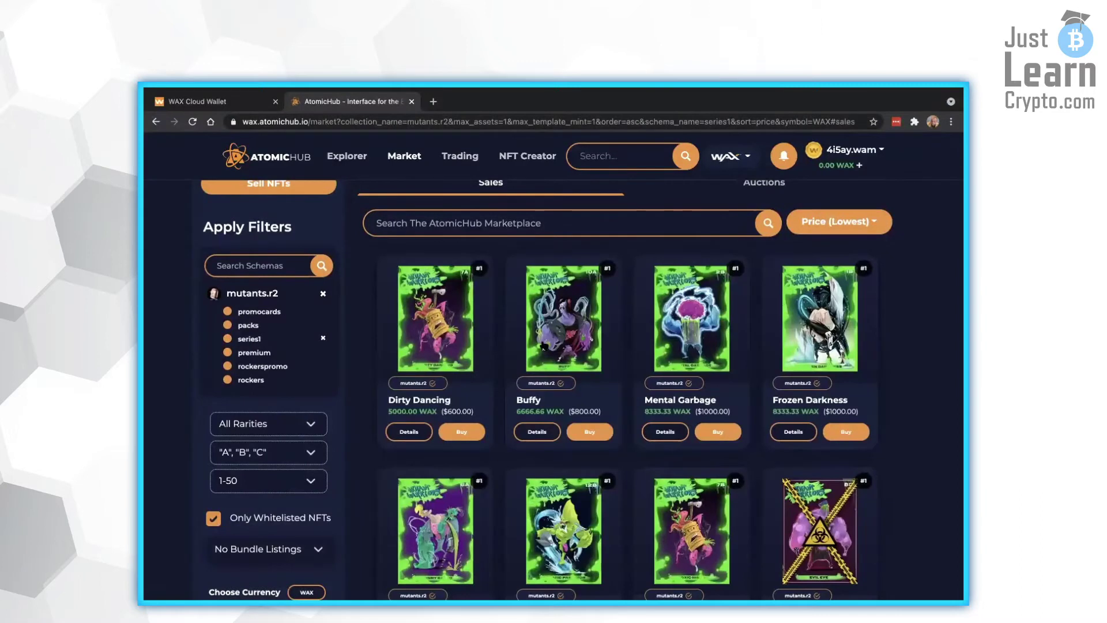
pyautogui.moveTo(453, 340)
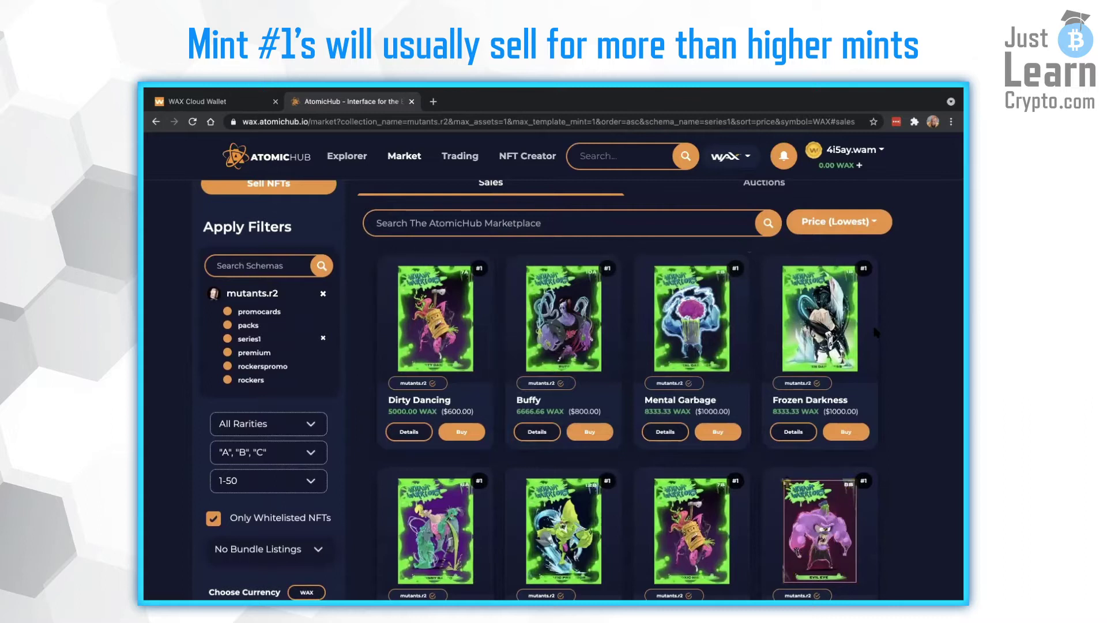
# Step: Switch the mutants.r2 schema filter from series1 to packs
pyautogui.scroll(-1, 874, 327)
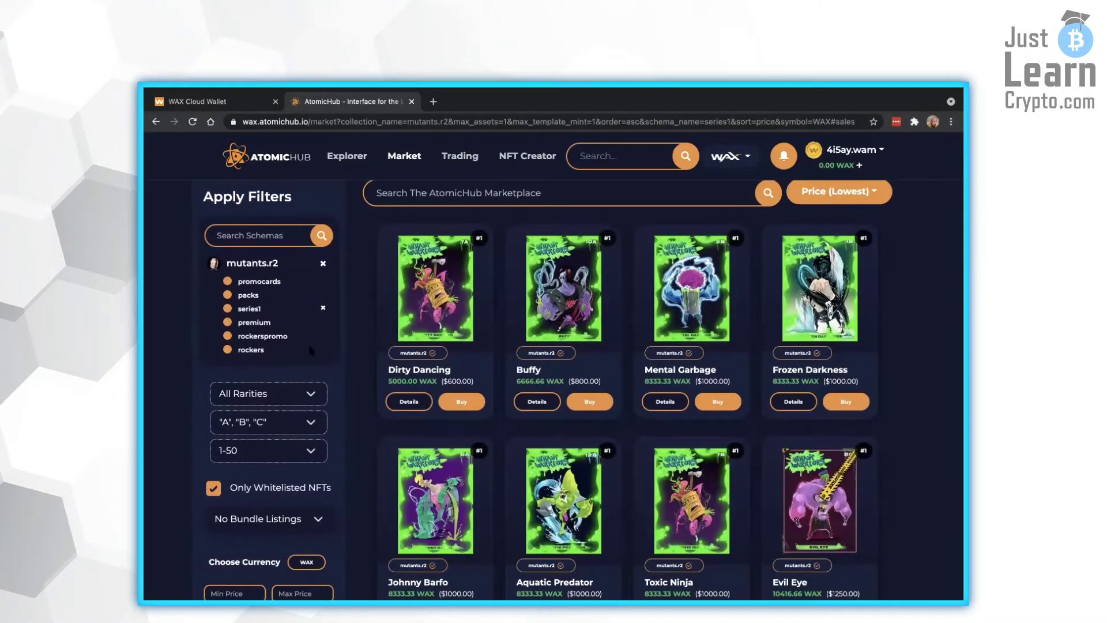
pyautogui.click(249, 296)
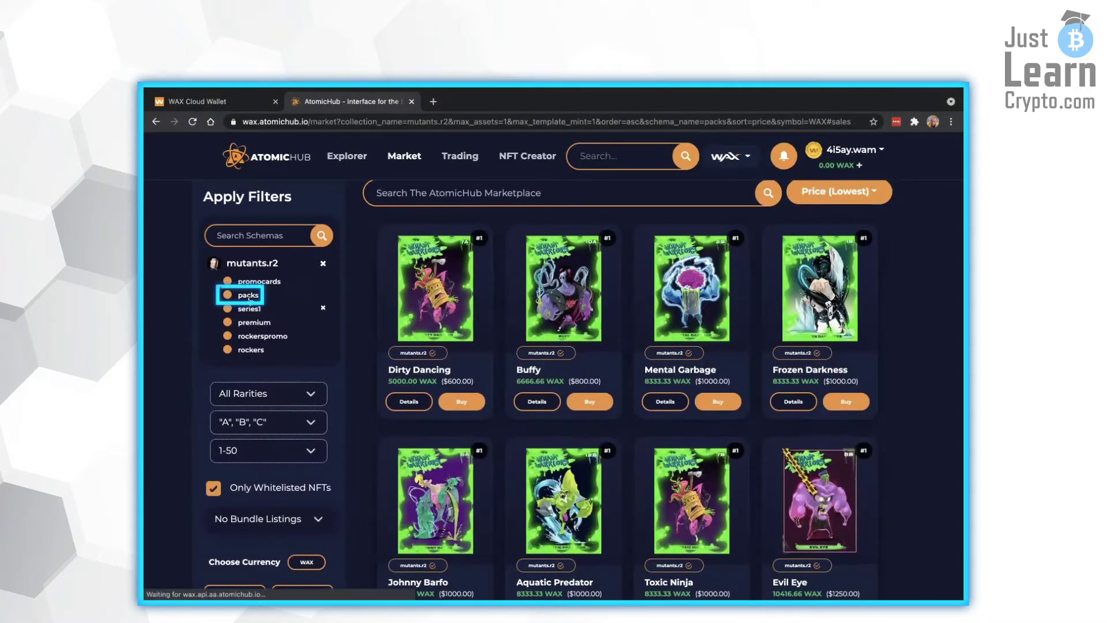
pyautogui.scroll(-2, 297, 407)
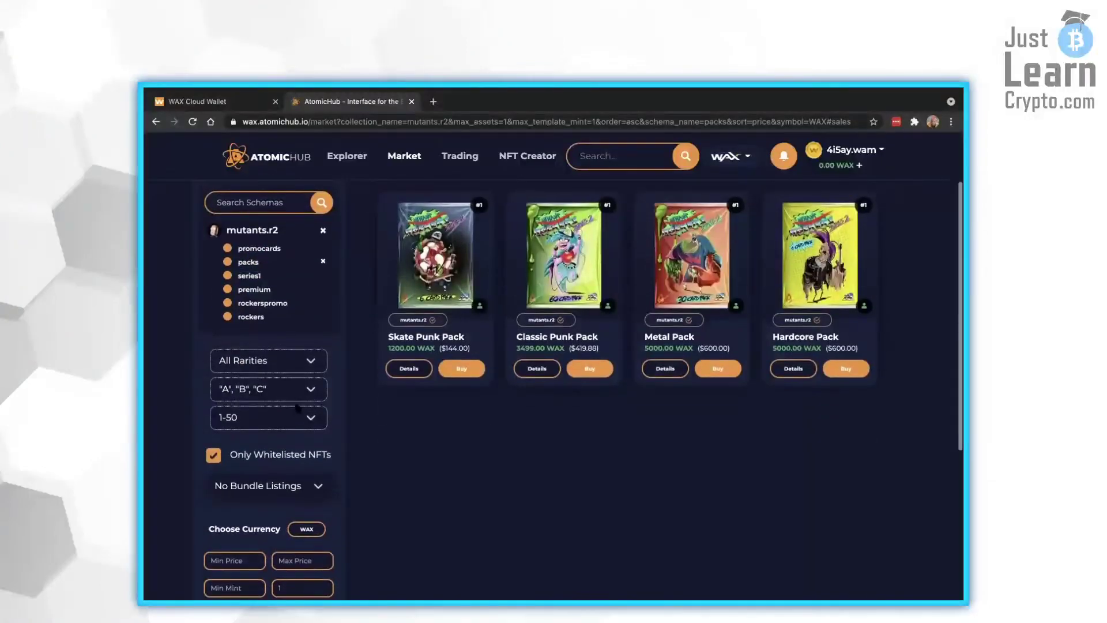
# Step: Clear the maximum mint filter and browse the packs listings starting from the lowest price
pyautogui.scroll(-1, 297, 407)
pyautogui.click(298, 557)
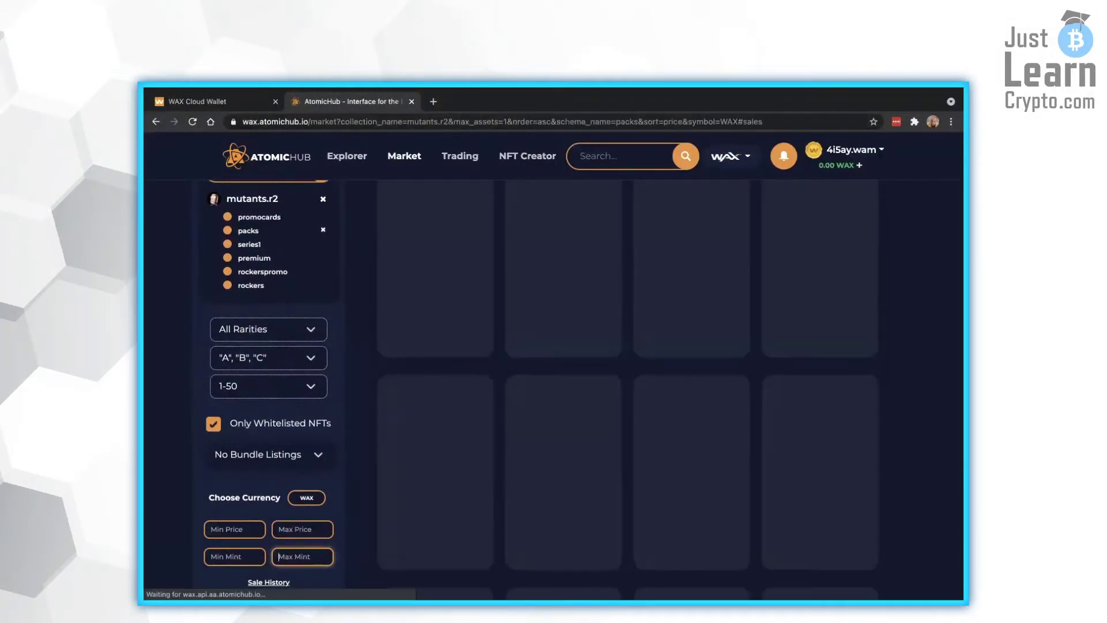
pyautogui.scroll(3, 335, 435)
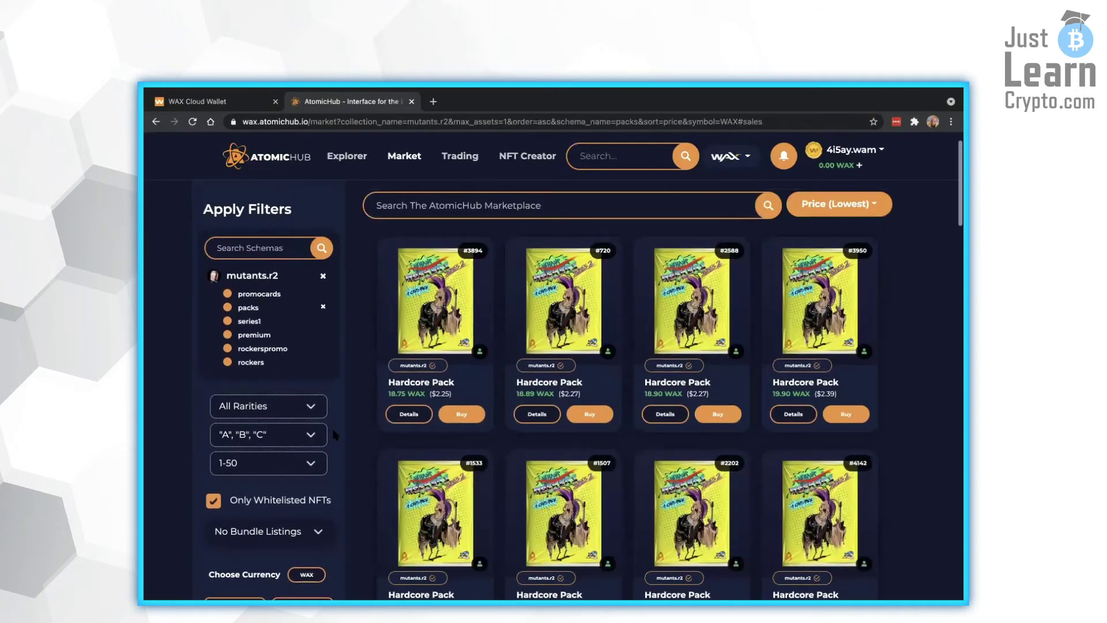
pyautogui.moveTo(435, 308)
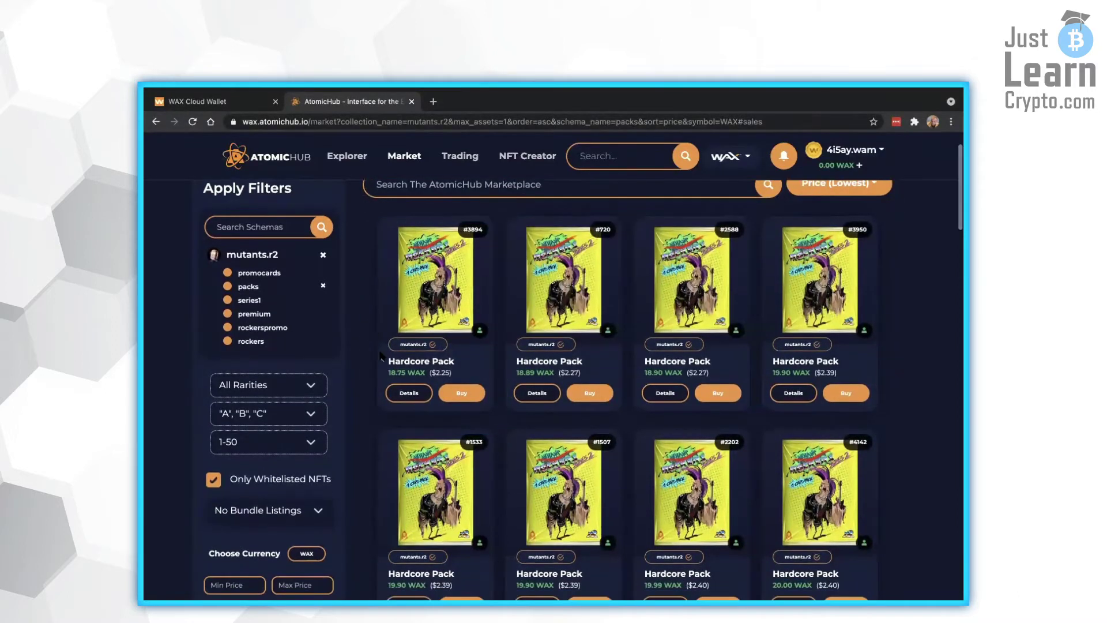
pyautogui.scroll(-2, 375, 340)
pyautogui.scroll(-3, 381, 356)
pyautogui.scroll(6, 268, 361)
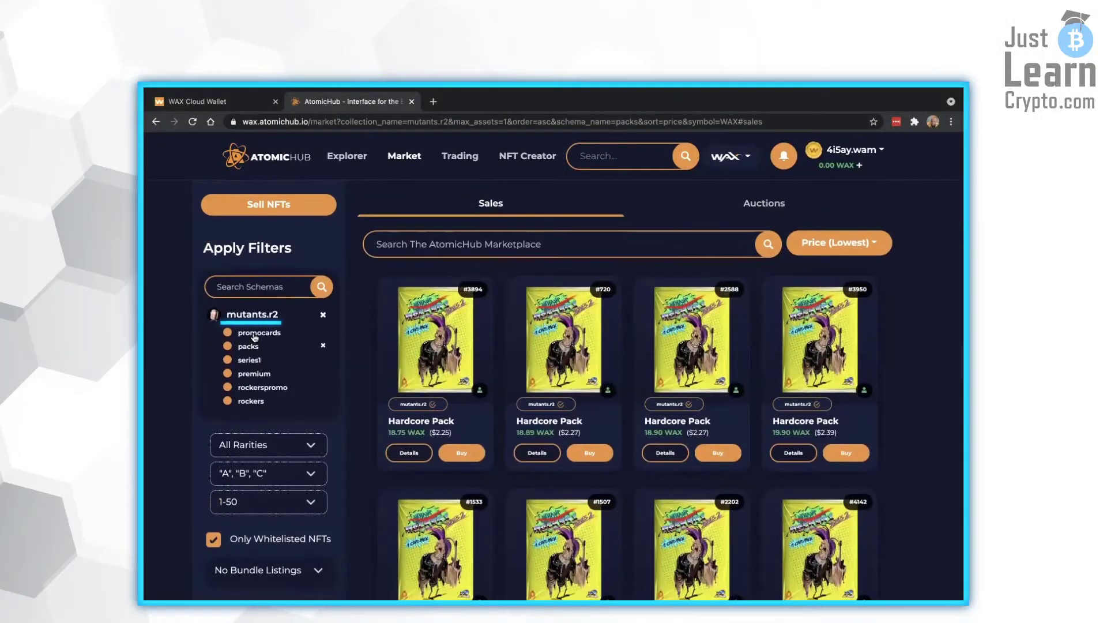
# Step: Switch the schema filter to promocards and open the mutants.r2 collection page through the mint 220 Promocard 3A sale
pyautogui.click(254, 334)
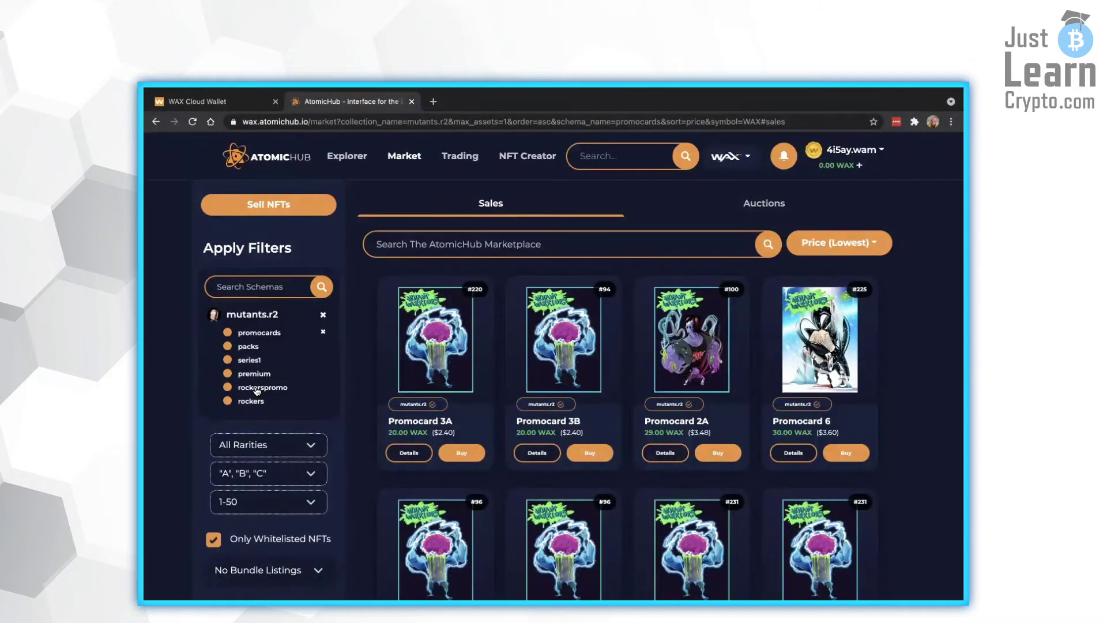
pyautogui.click(434, 334)
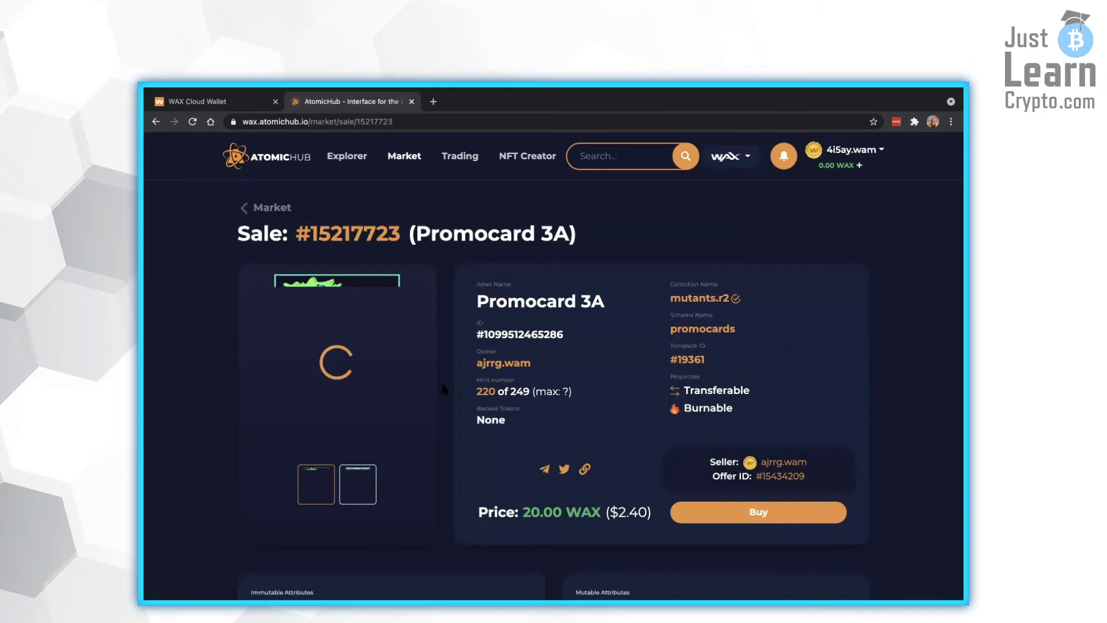
pyautogui.click(700, 298)
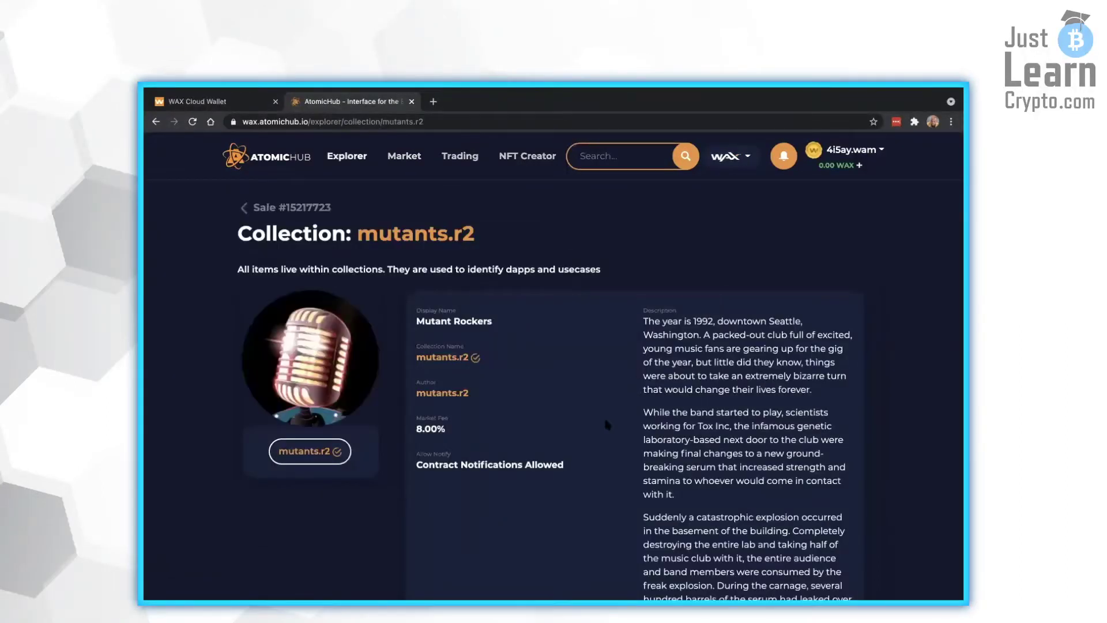
# Step: Examine the mutants.r2 collection's details, description, website link and contract notification notice to judge its legitimacy
pyautogui.scroll(-2, 606, 425)
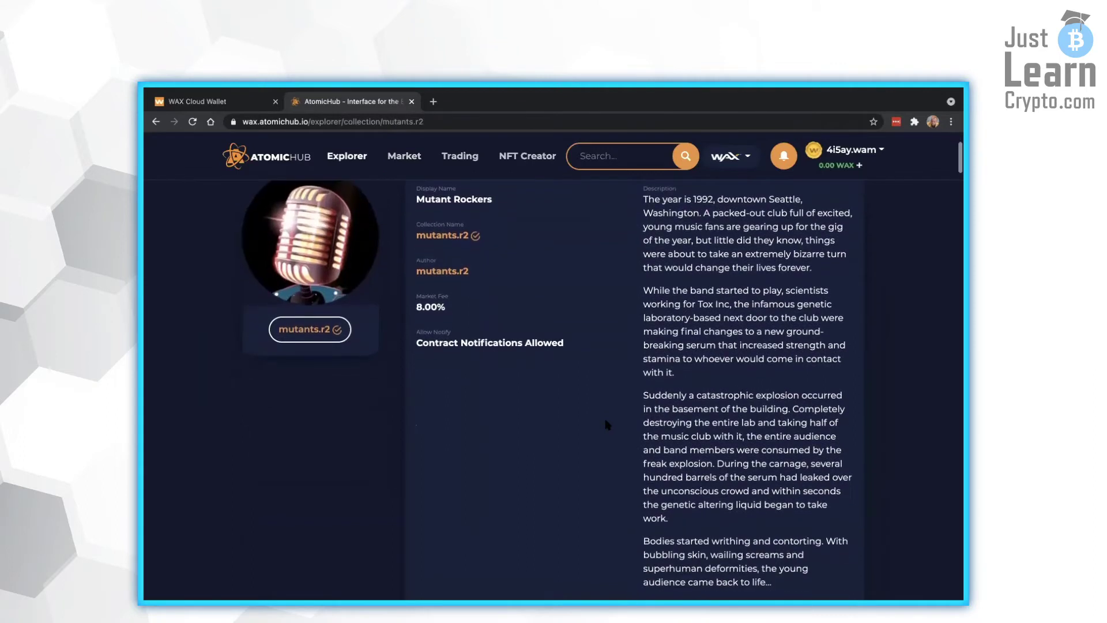
pyautogui.scroll(-4, 607, 424)
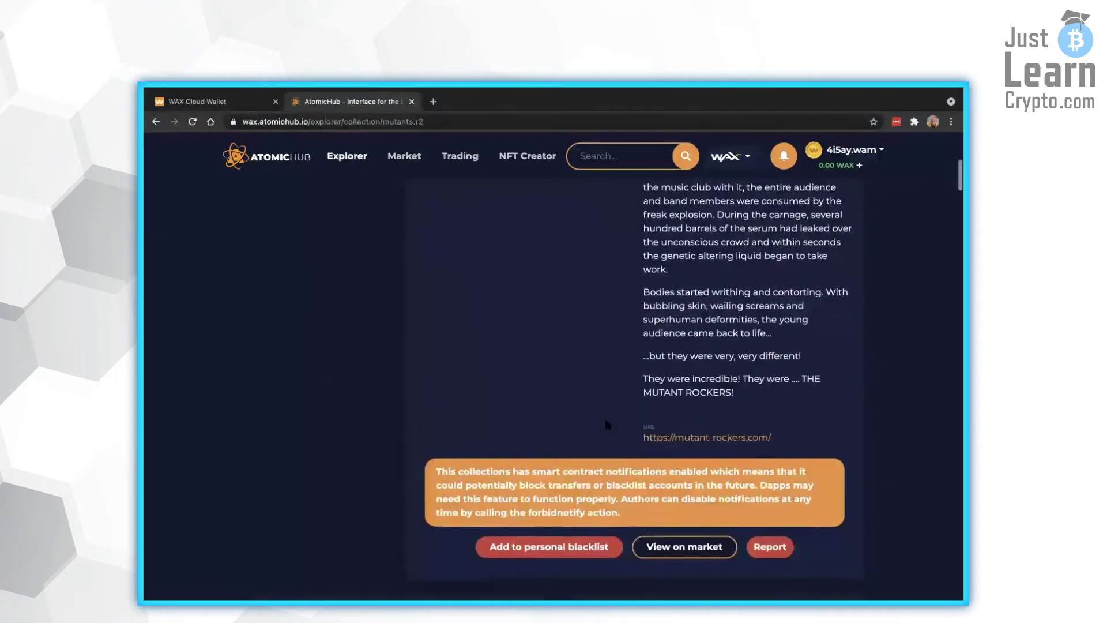
pyautogui.scroll(6, 603, 417)
pyautogui.scroll(-6, 604, 410)
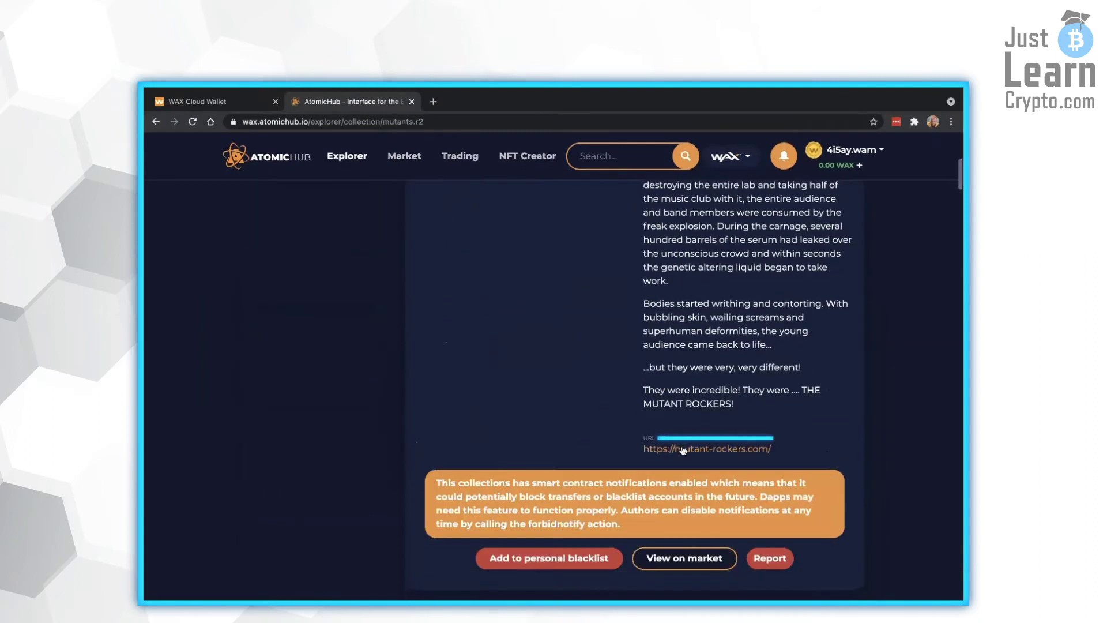
pyautogui.scroll(-1, 605, 379)
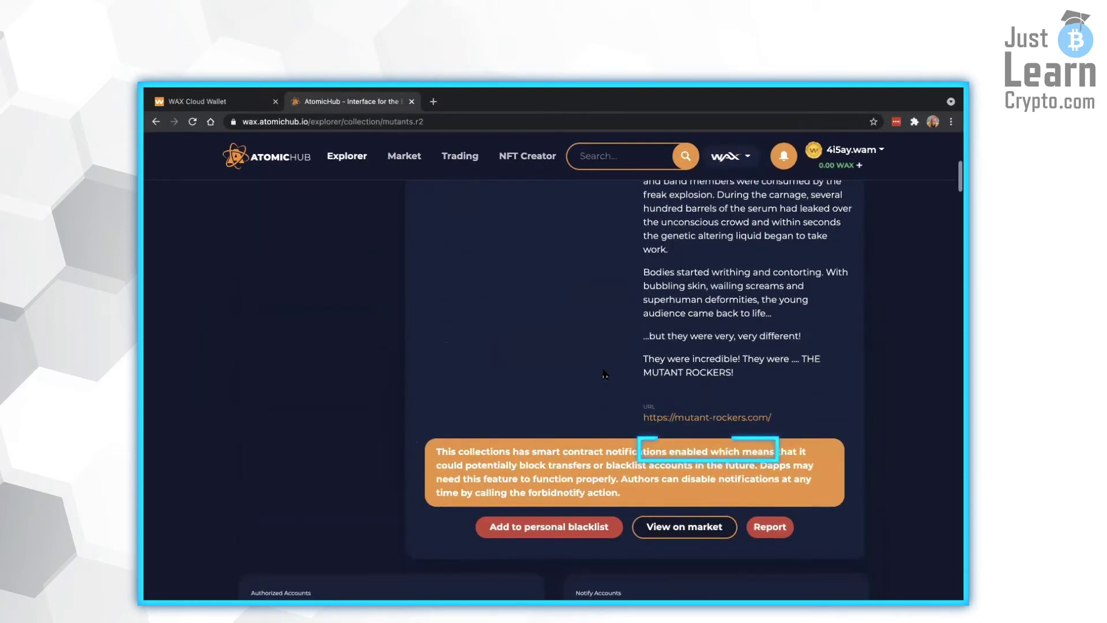
pyautogui.scroll(6, 604, 375)
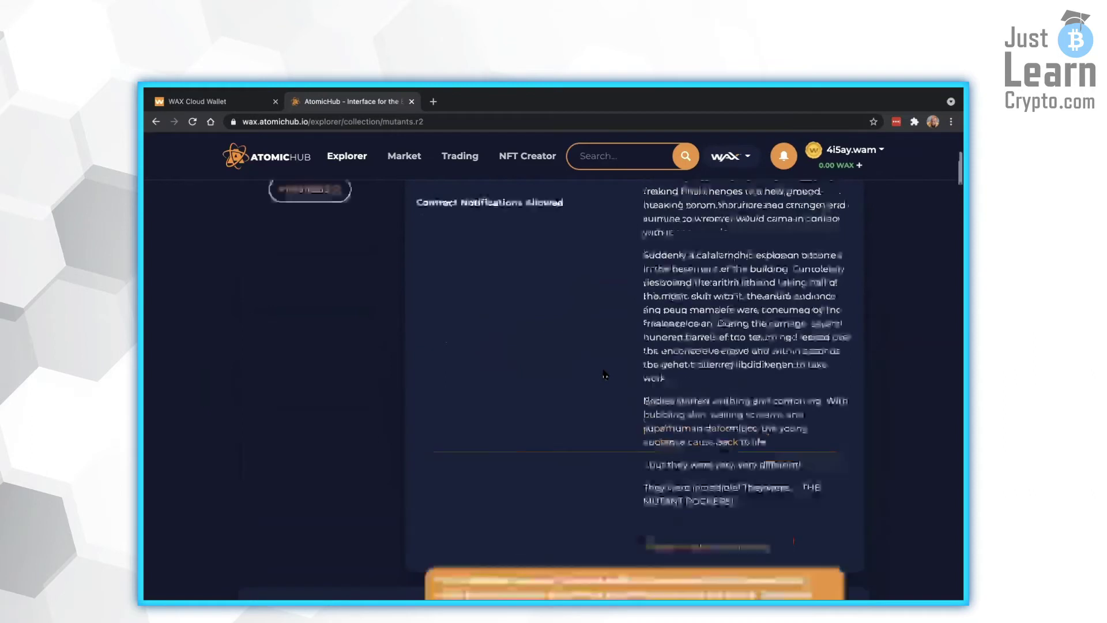
pyautogui.scroll(1, 600, 390)
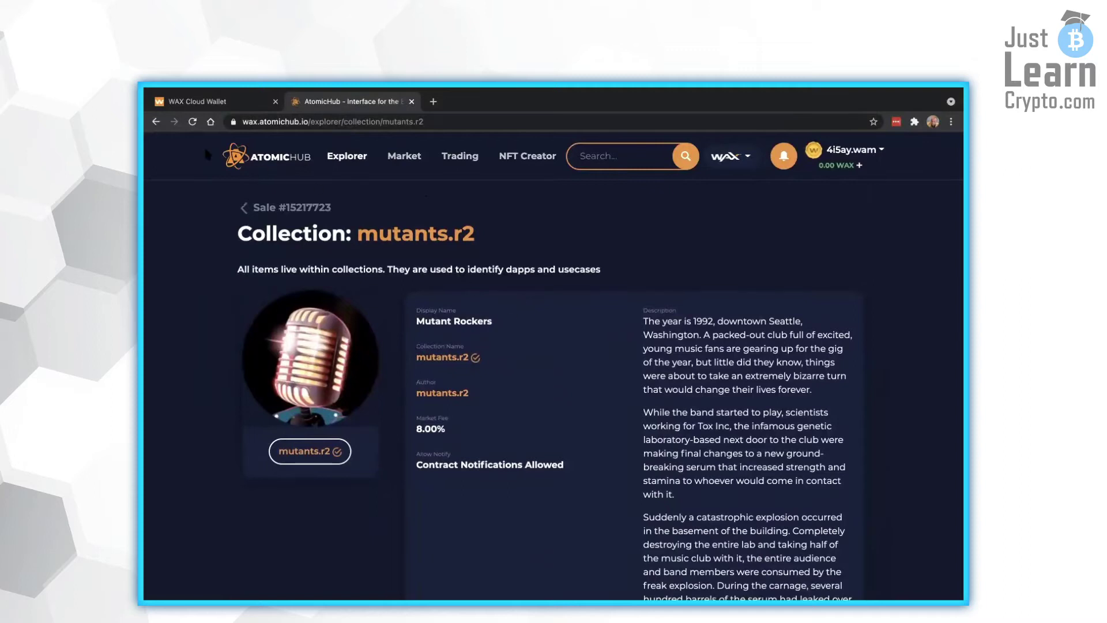
# Step: Return to the promocards market listings and sort them by Listings (Newest)
pyautogui.click(156, 122)
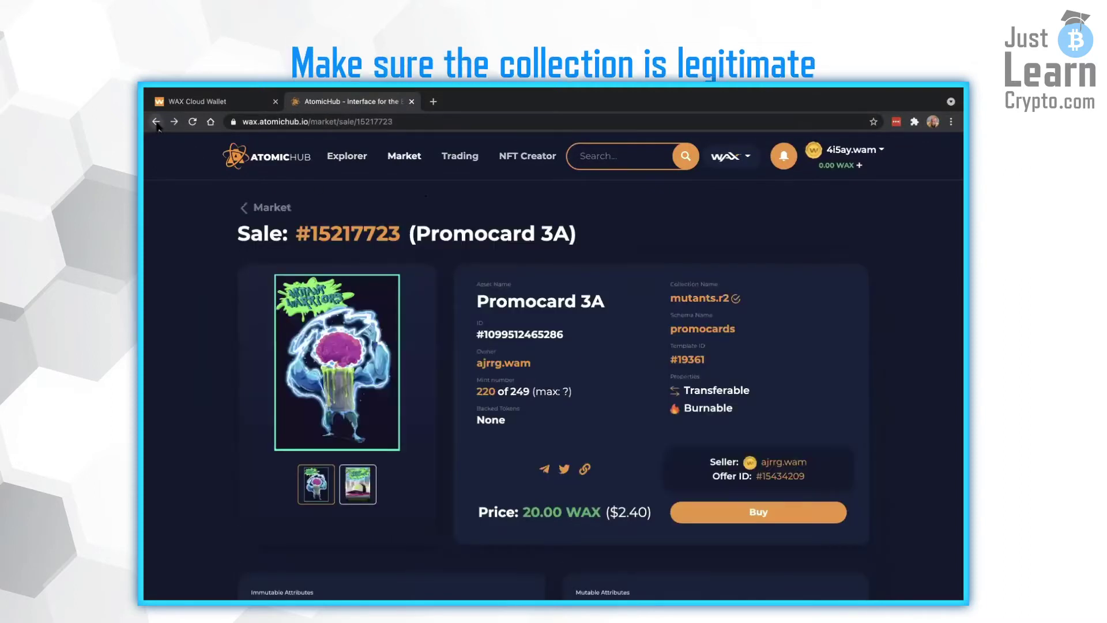
pyautogui.click(155, 121)
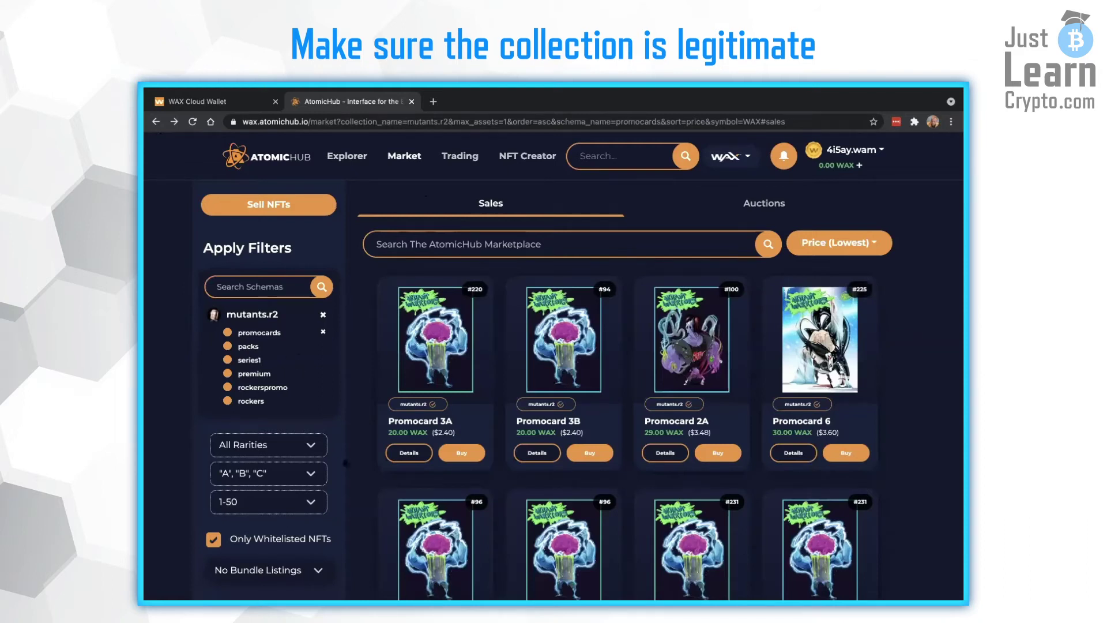
pyautogui.scroll(-2, 344, 454)
pyautogui.scroll(2, 344, 454)
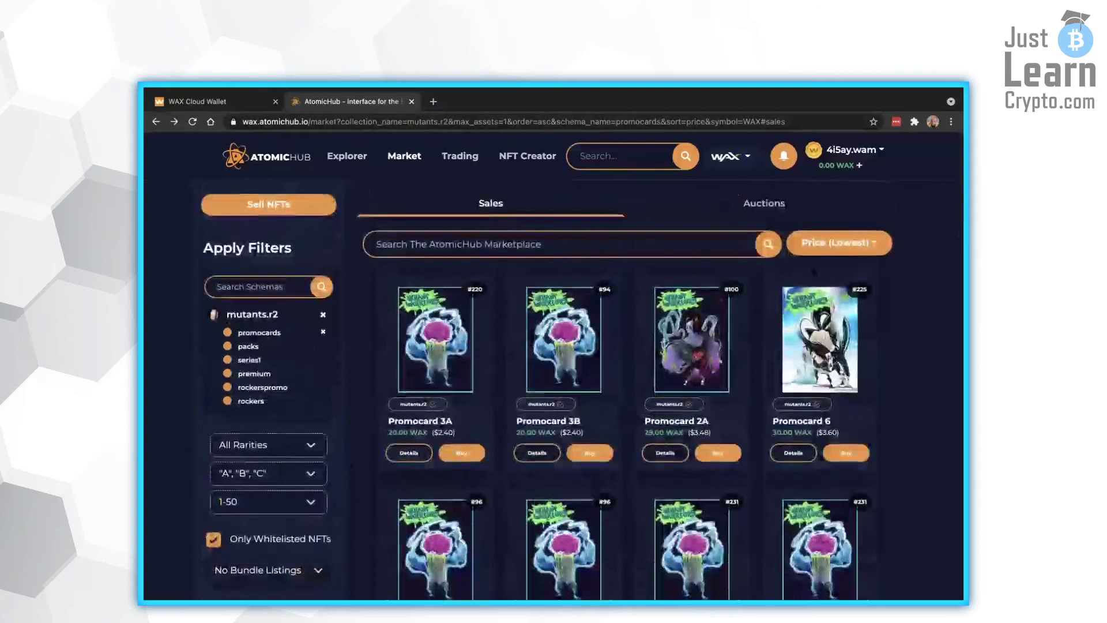
pyautogui.click(830, 253)
pyautogui.click(830, 270)
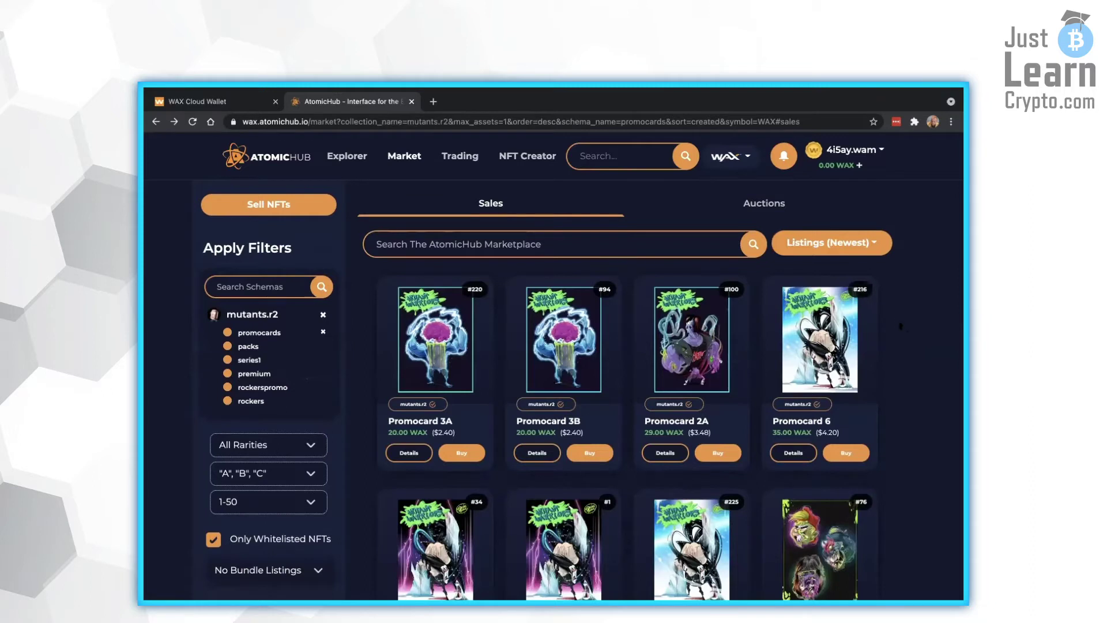
# Step: Open the mint 76 Promocard Bonus sale and list every market offer for its template #19363
pyautogui.scroll(-3, 901, 327)
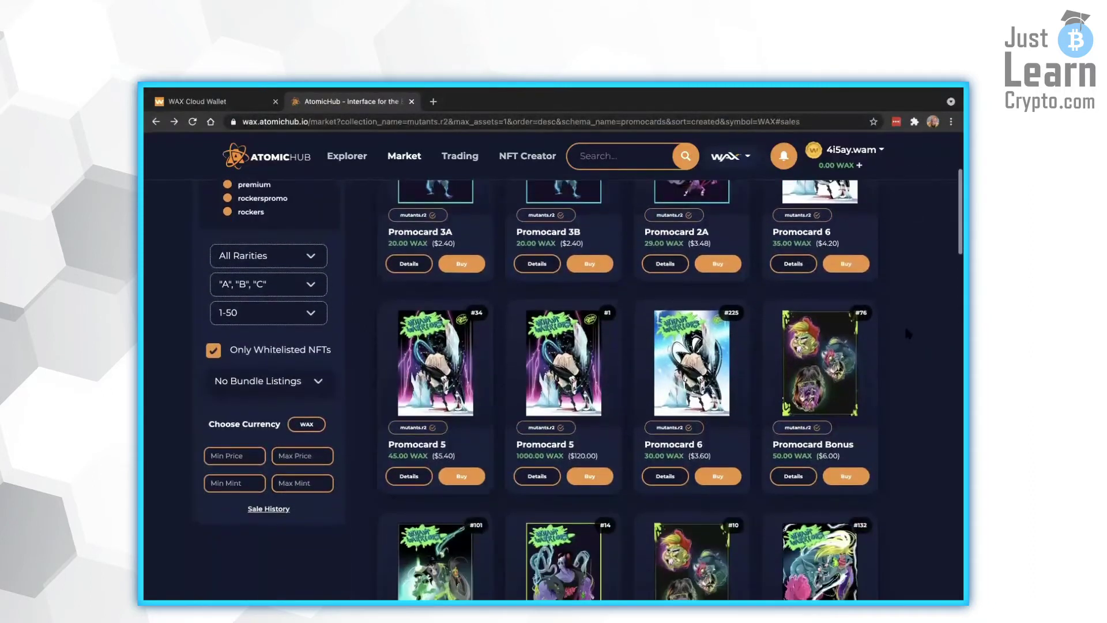
pyautogui.click(837, 378)
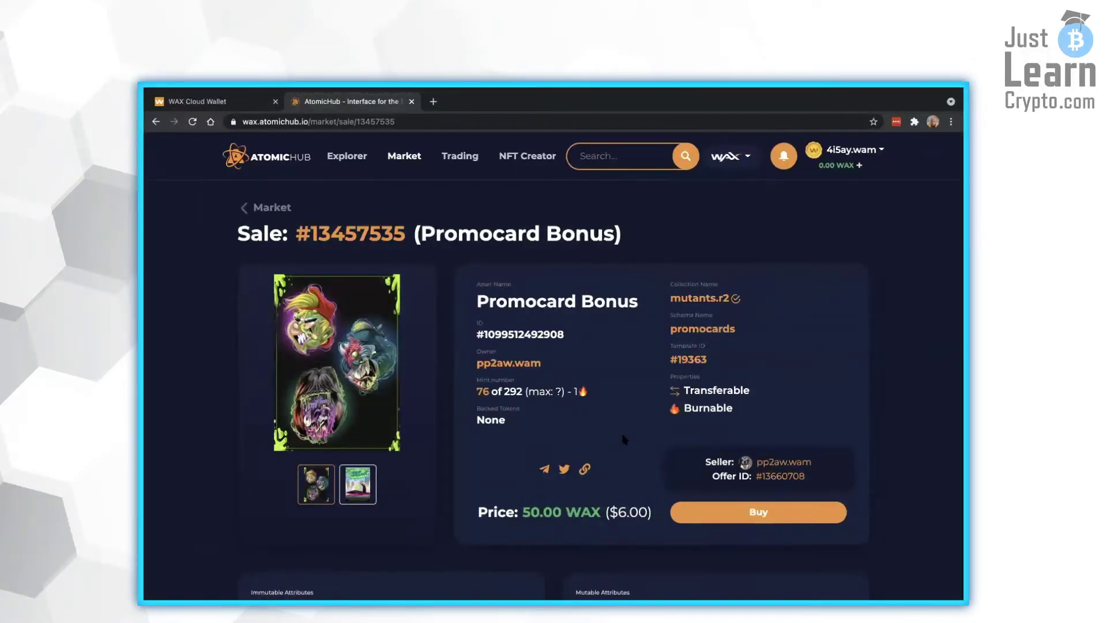
pyautogui.click(678, 362)
pyautogui.scroll(-1, 569, 373)
pyautogui.scroll(-5, 568, 369)
pyautogui.click(396, 522)
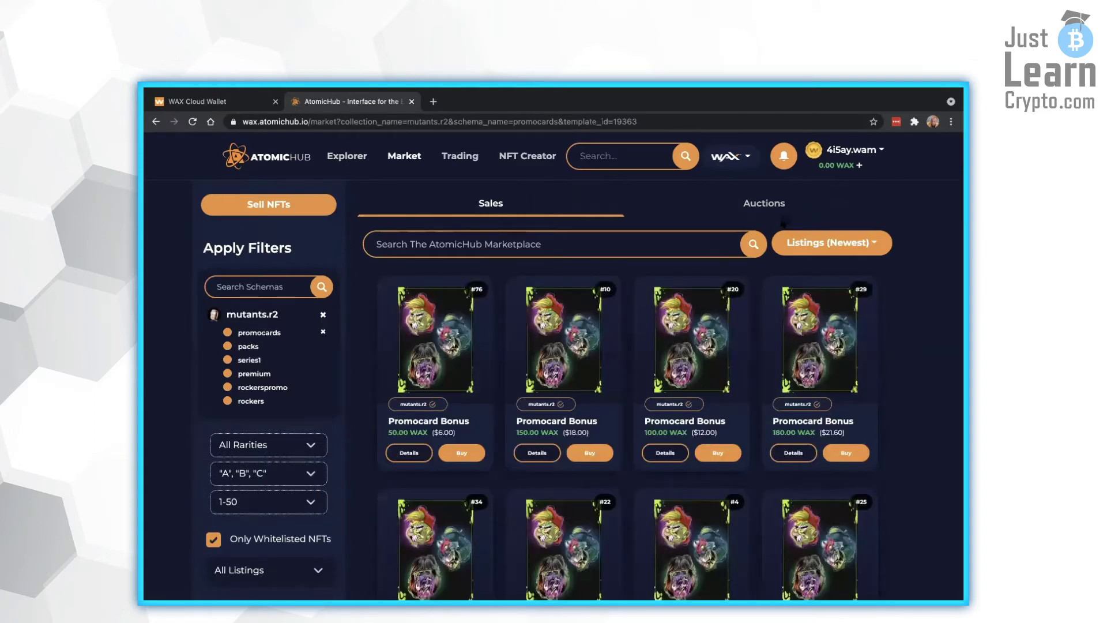
# Step: Sort the Promocard Bonus offers by Price (Lowest) and compare the cheapest ones
pyautogui.click(810, 241)
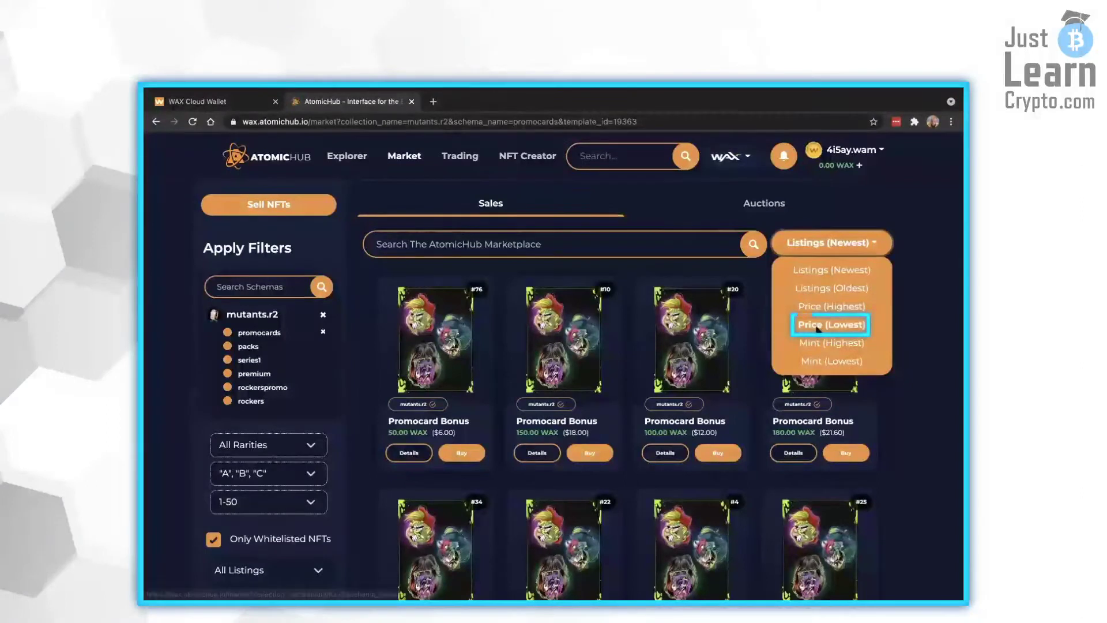
pyautogui.click(819, 326)
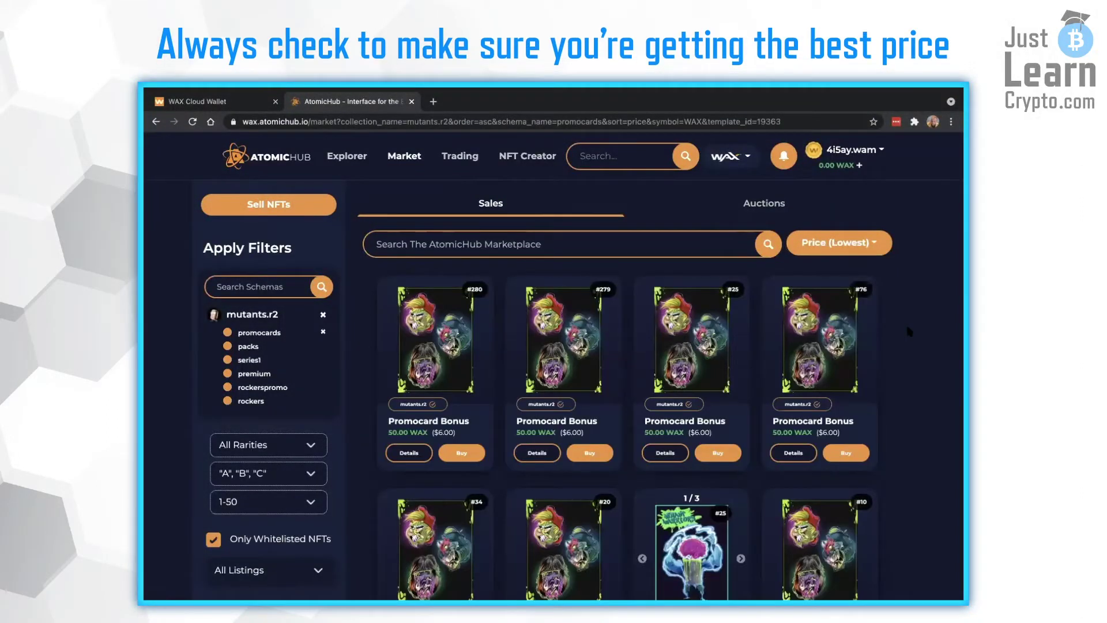
pyautogui.moveTo(383, 363)
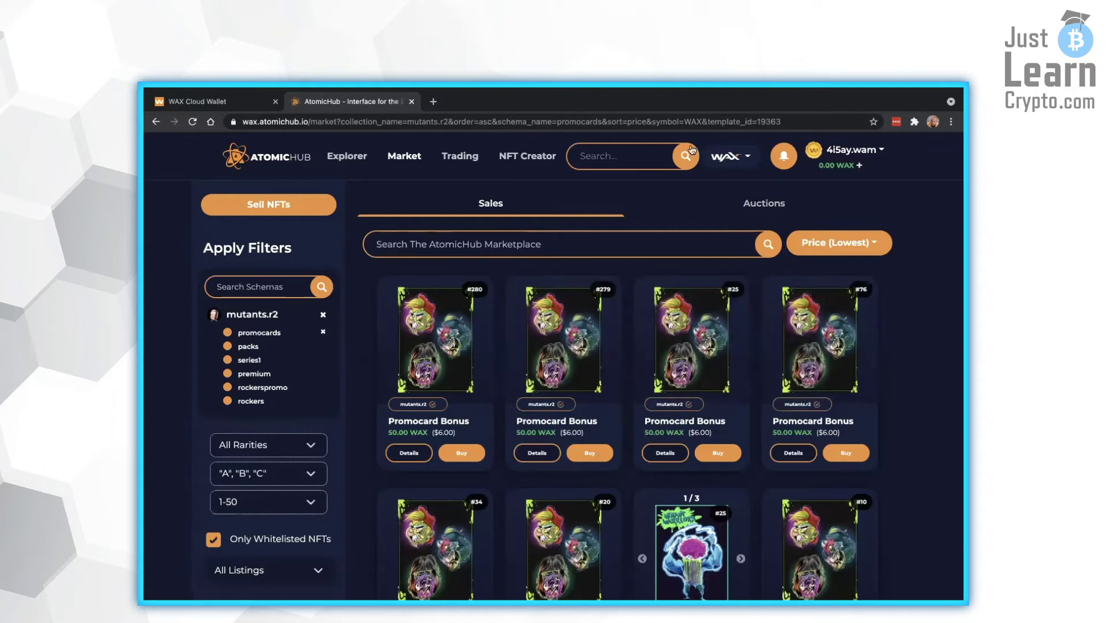
# Step: Open the logged-in account's inventory and browse its NFTs
pyautogui.click(860, 155)
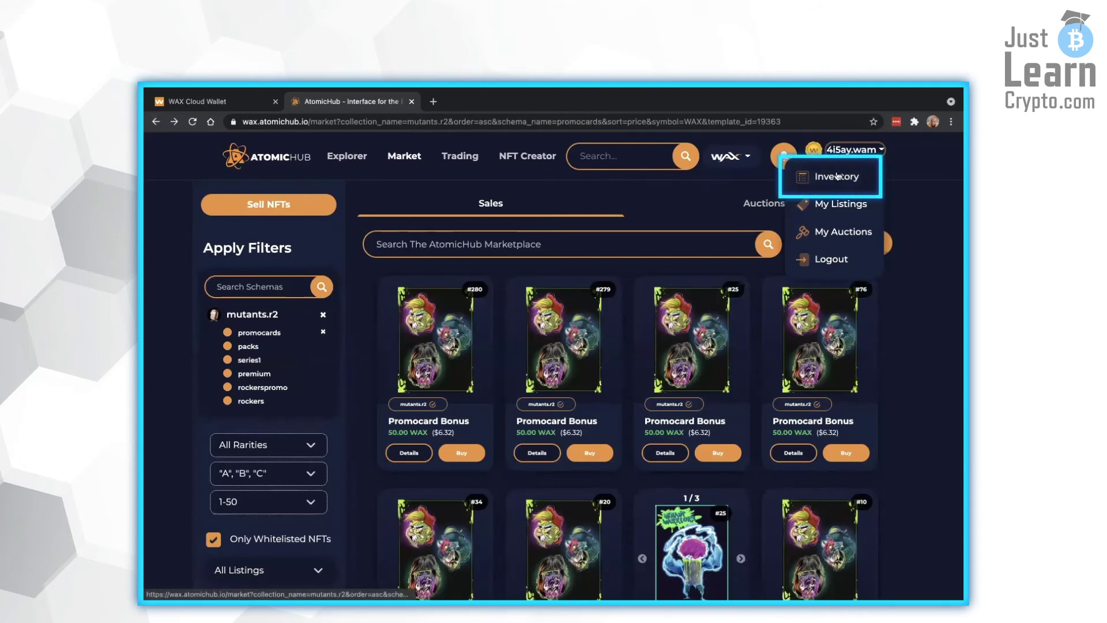
pyautogui.click(838, 176)
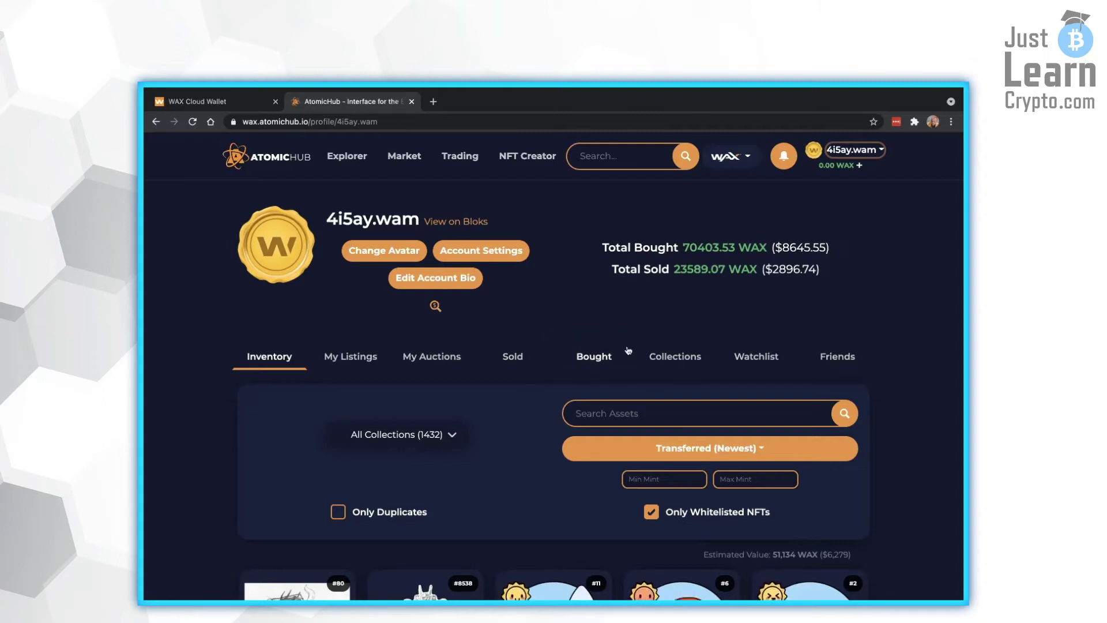
pyautogui.scroll(-2, 677, 321)
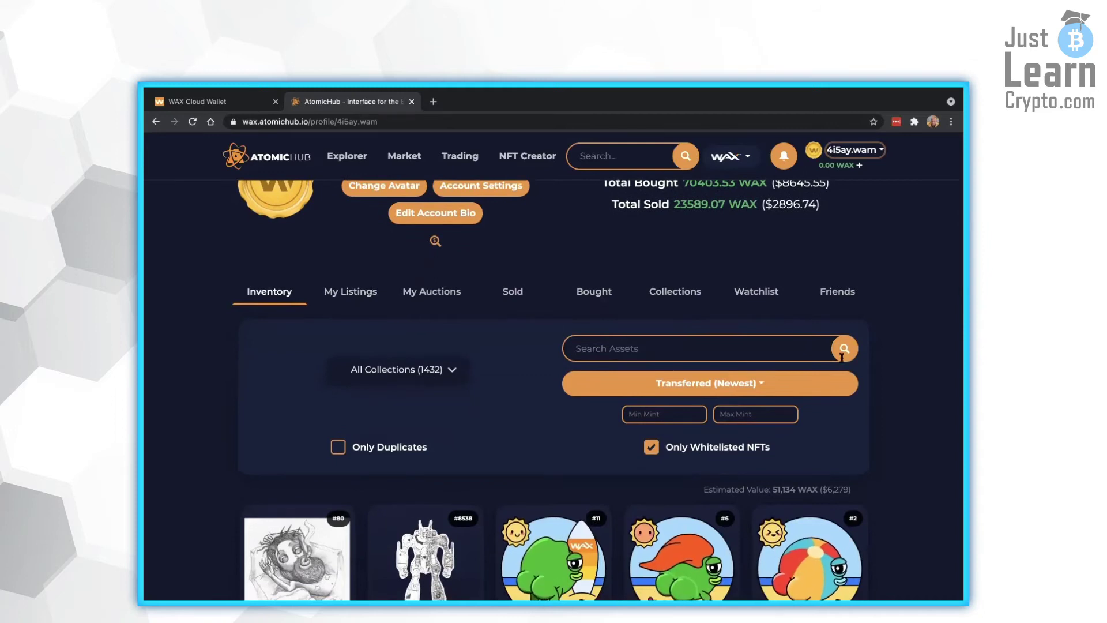
pyautogui.scroll(-3, 894, 382)
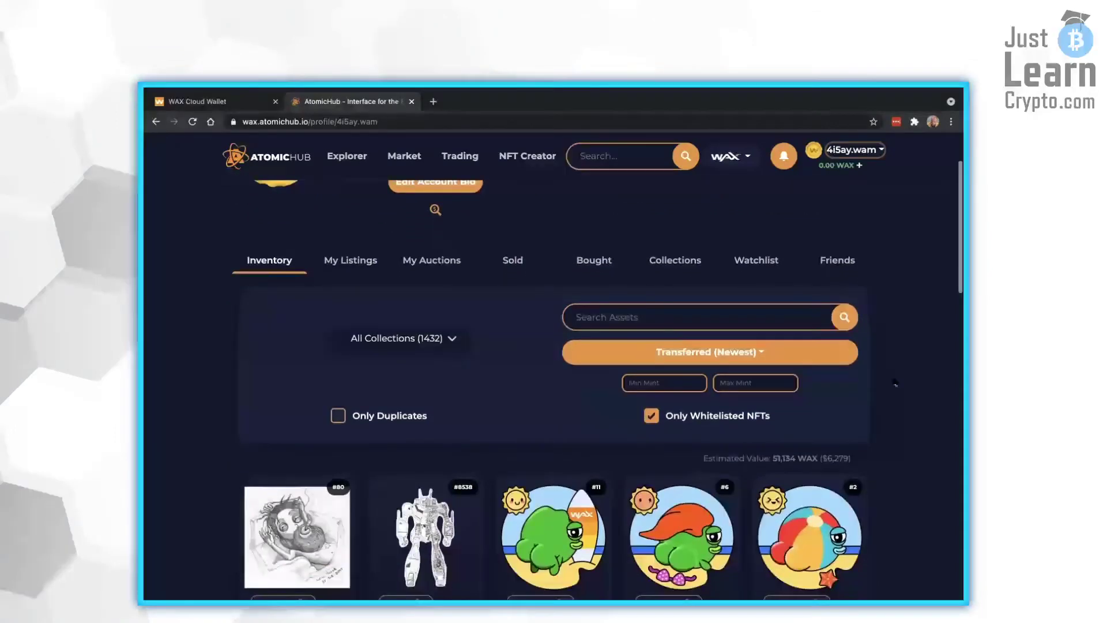
# Step: Filter the account's inventory to the mutants.r2 collection and the Legendary rarity
pyautogui.scroll(-2, 894, 382)
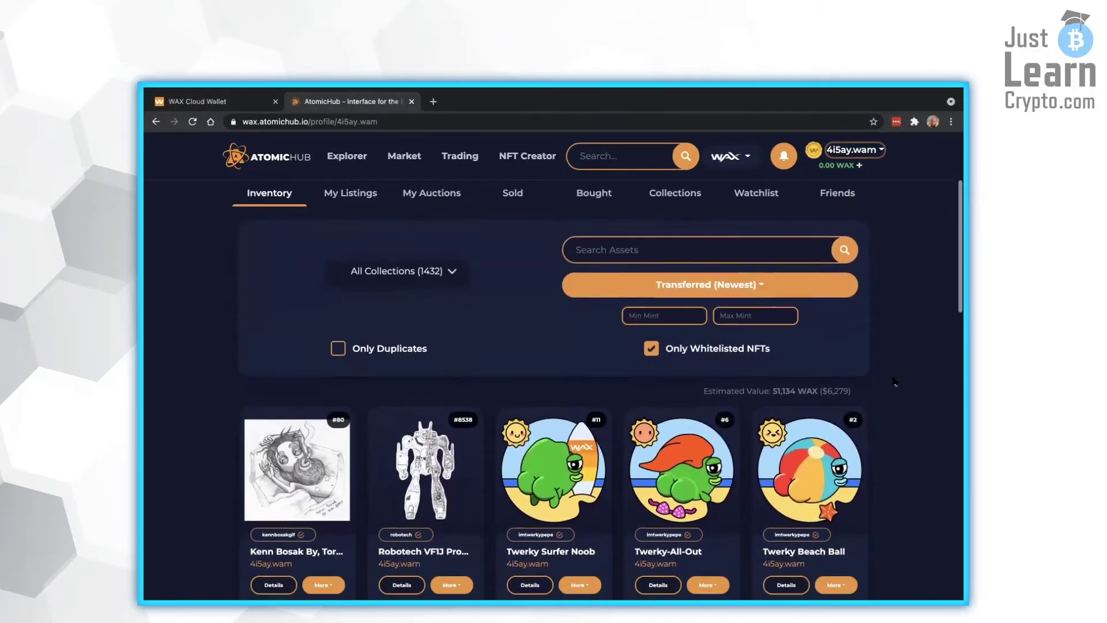
pyautogui.scroll(-1, 480, 277)
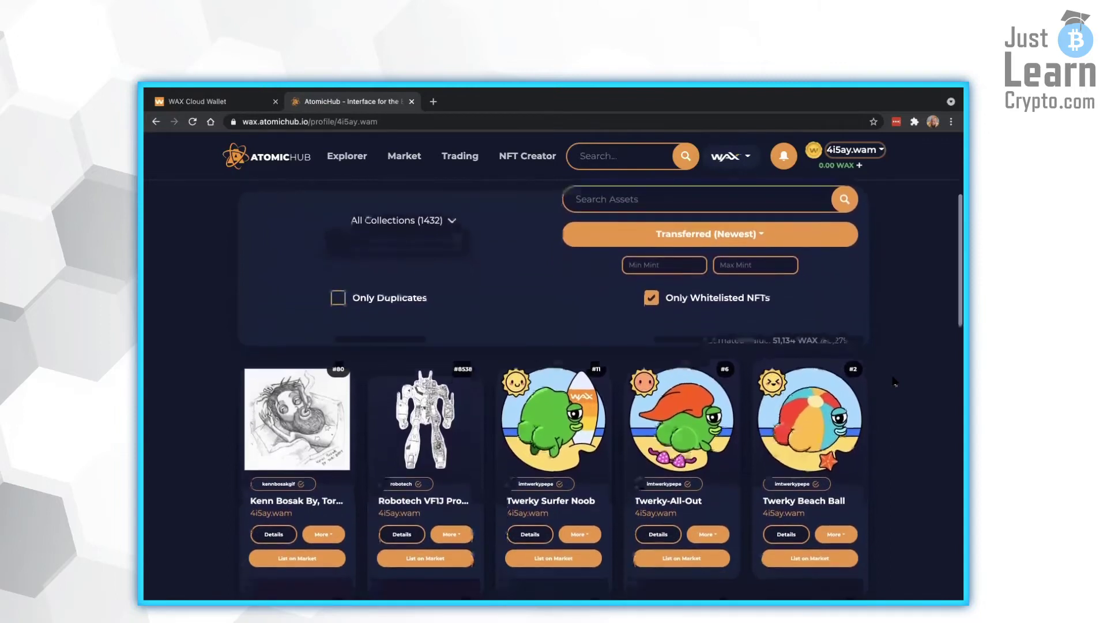
pyautogui.scroll(1, 480, 277)
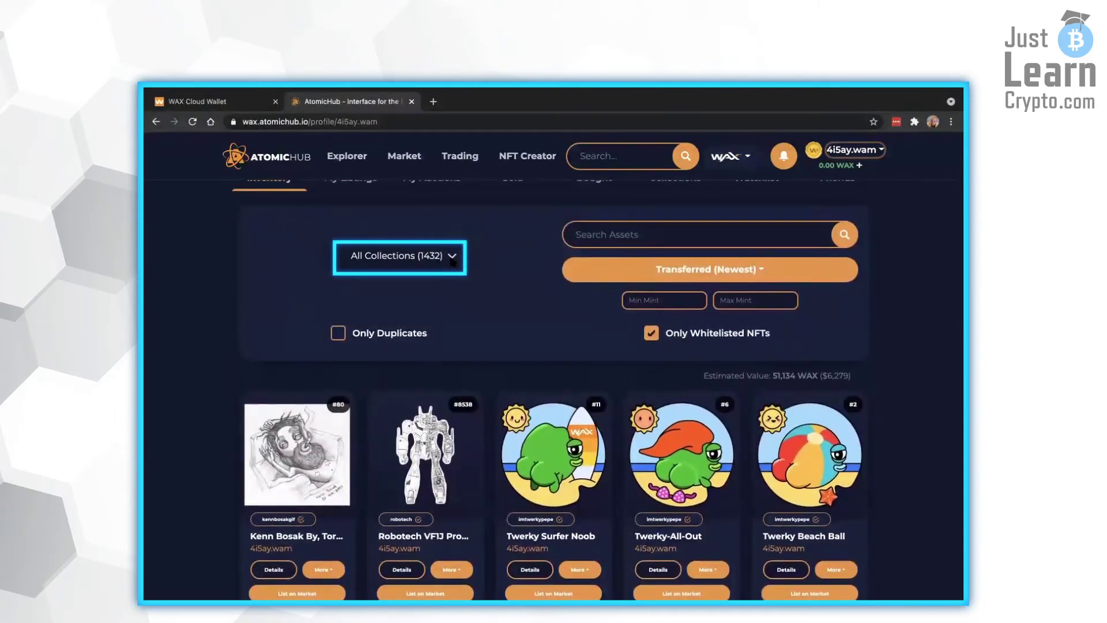
pyautogui.click(453, 262)
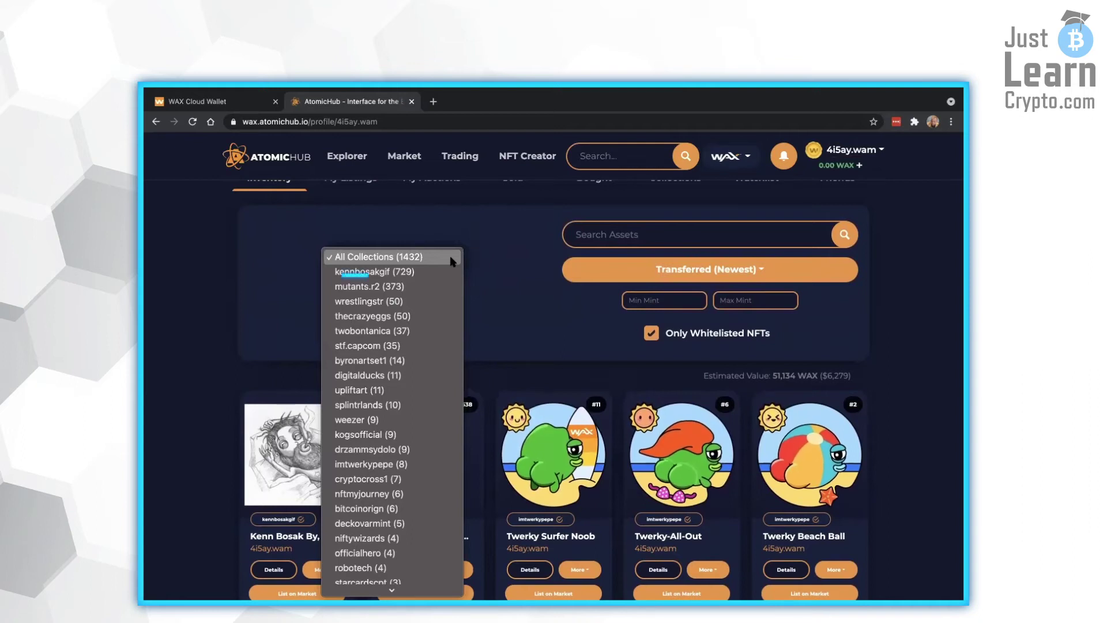
pyautogui.click(398, 287)
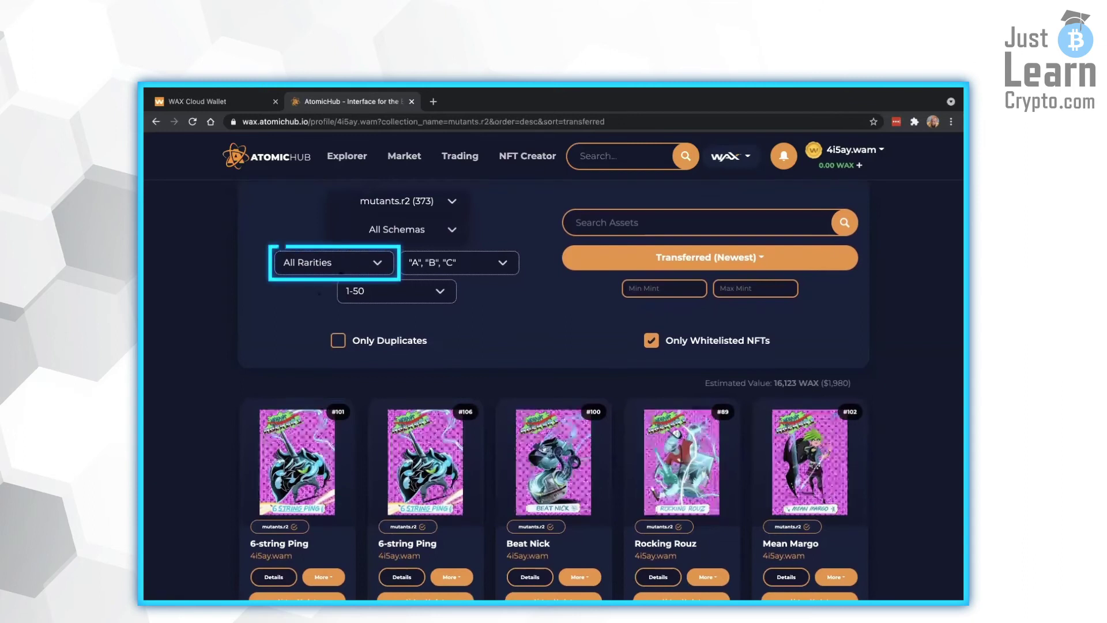
pyautogui.click(339, 267)
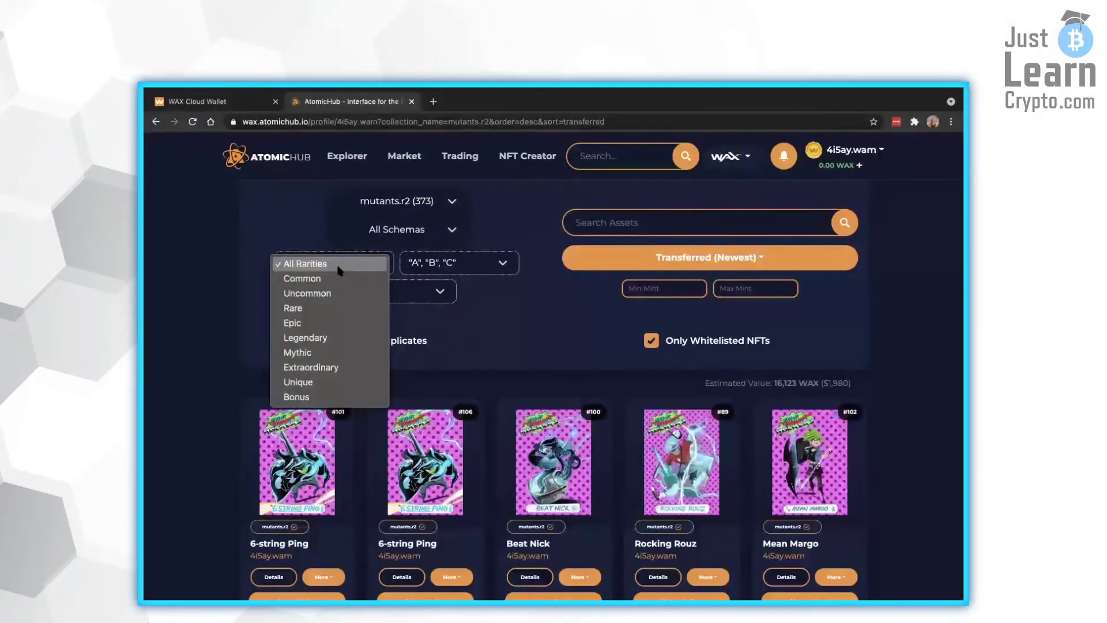
pyautogui.click(319, 337)
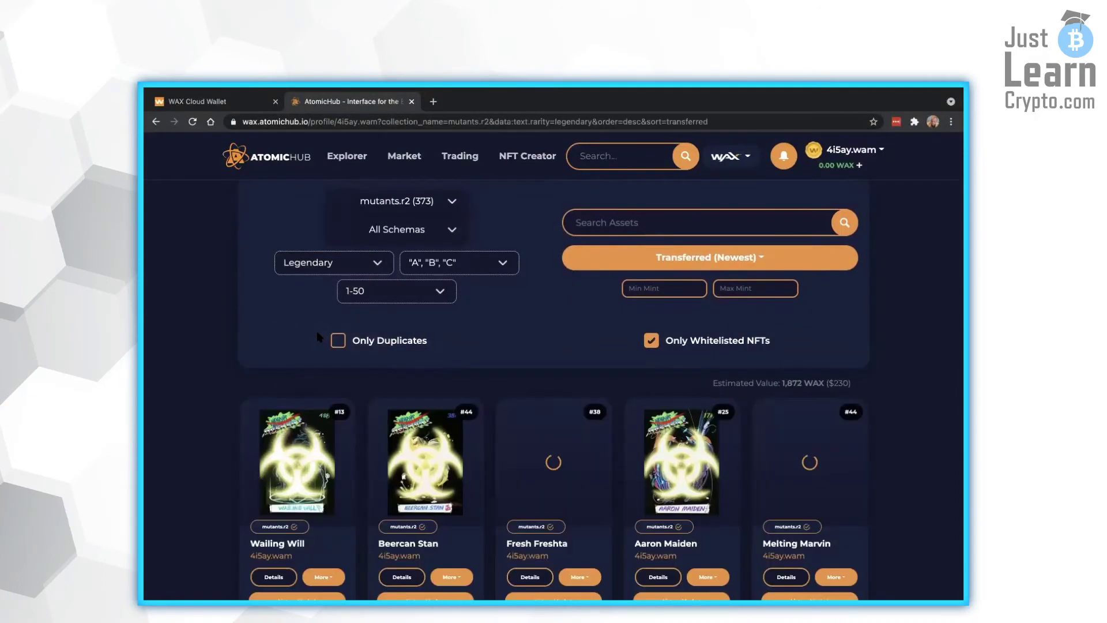
# Step: Check the suggested prices and details of the Legendary mutants.r2 cards, from Wailing Will across to Melting Marvin
pyautogui.scroll(-3, 241, 360)
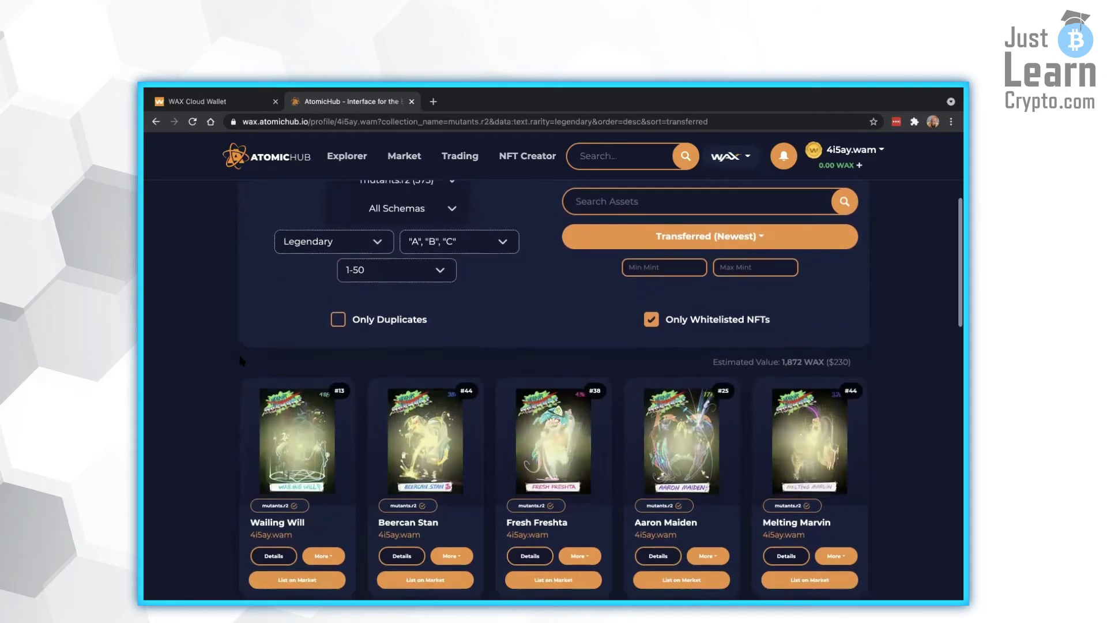
pyautogui.scroll(-2, 240, 359)
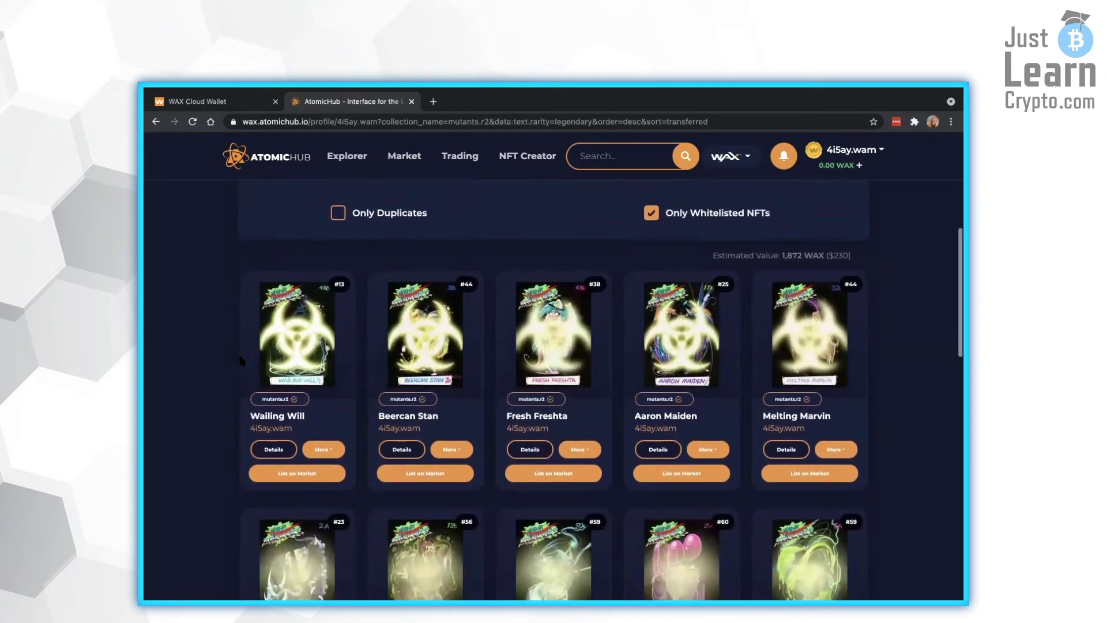
pyautogui.scroll(-2, 240, 359)
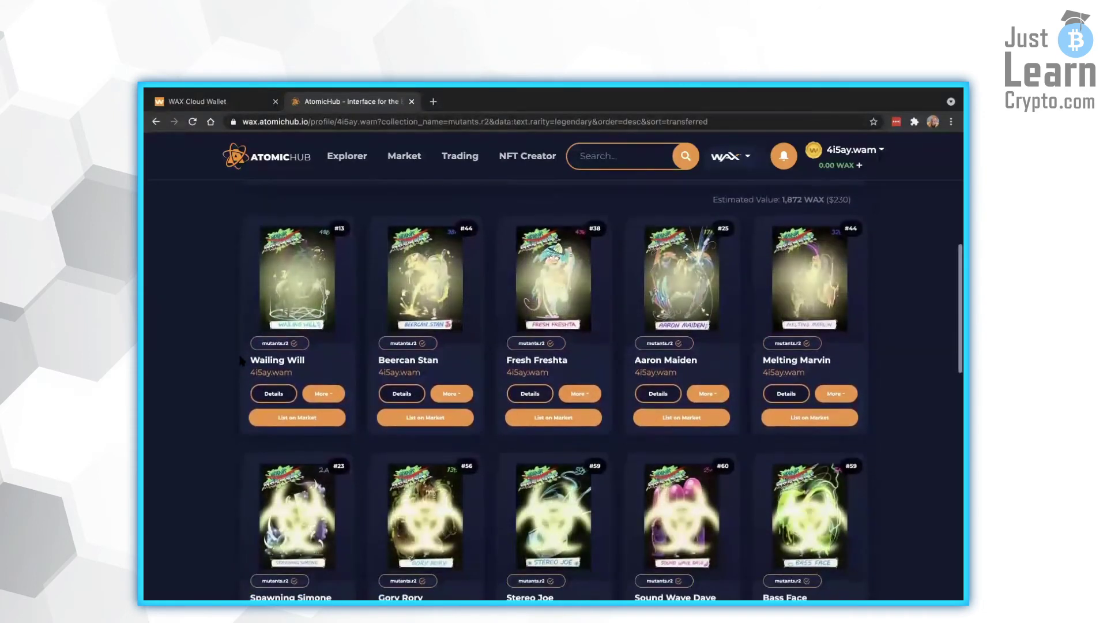
pyautogui.moveTo(282, 309)
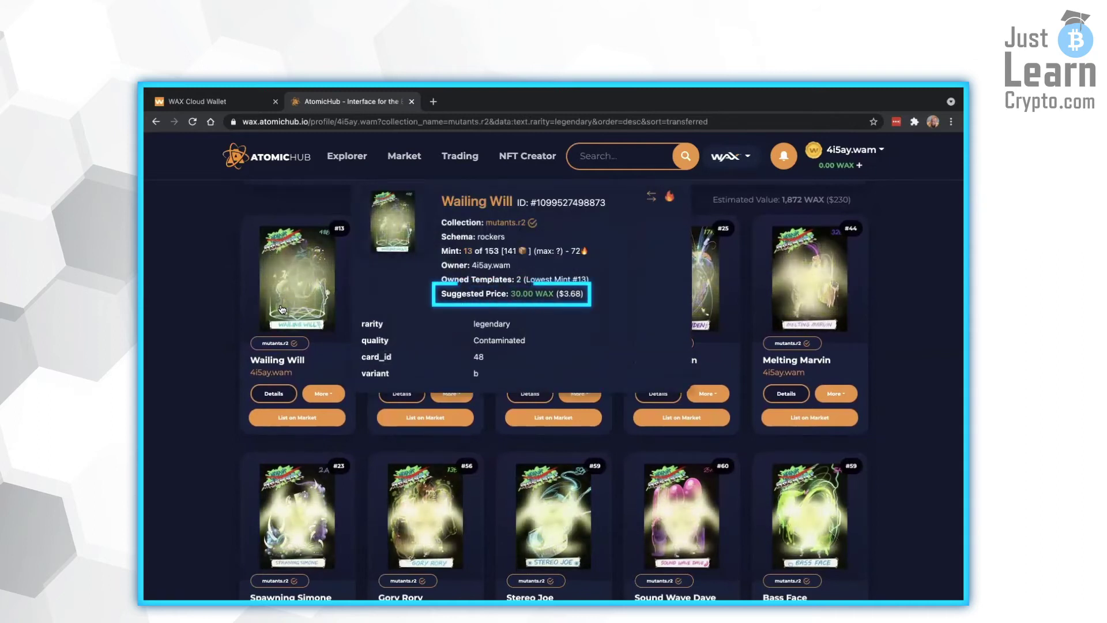
pyautogui.moveTo(404, 291)
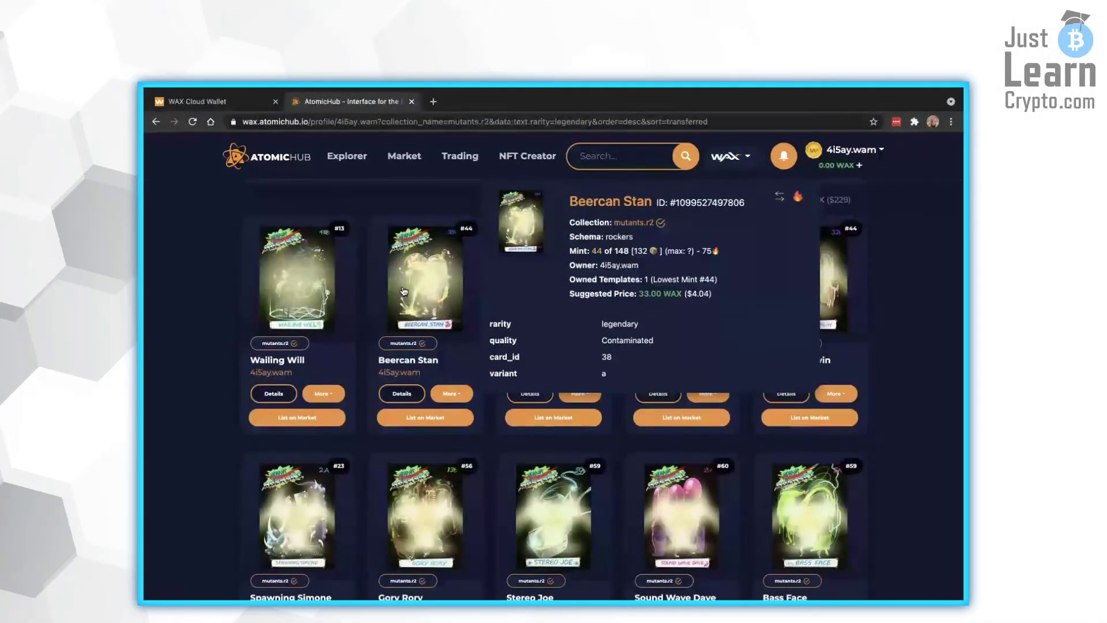
pyautogui.moveTo(524, 279)
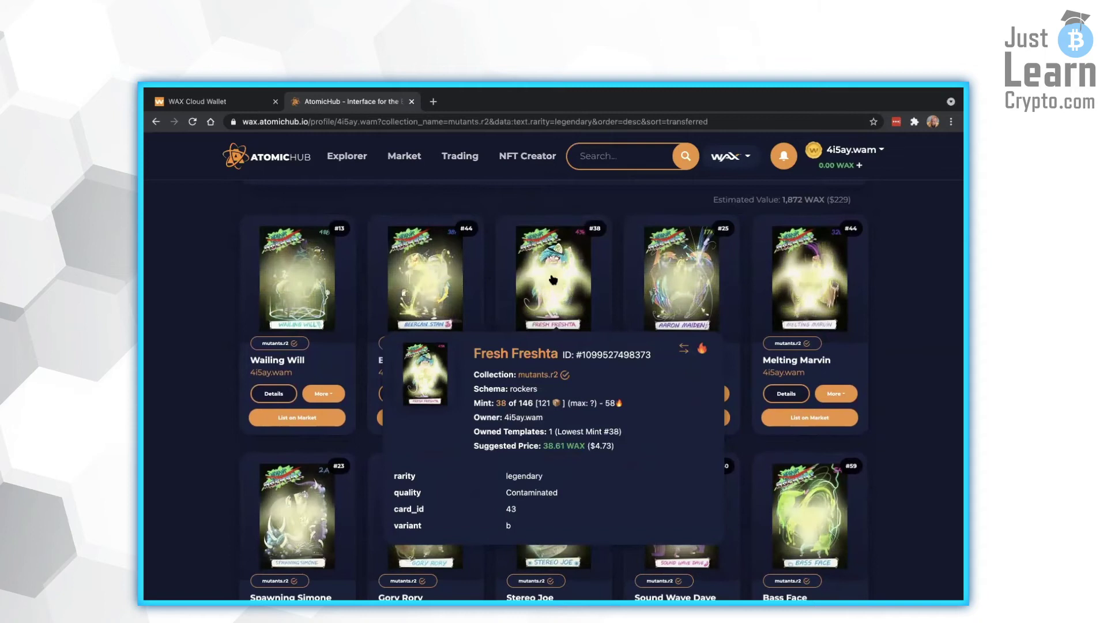
pyautogui.moveTo(657, 281)
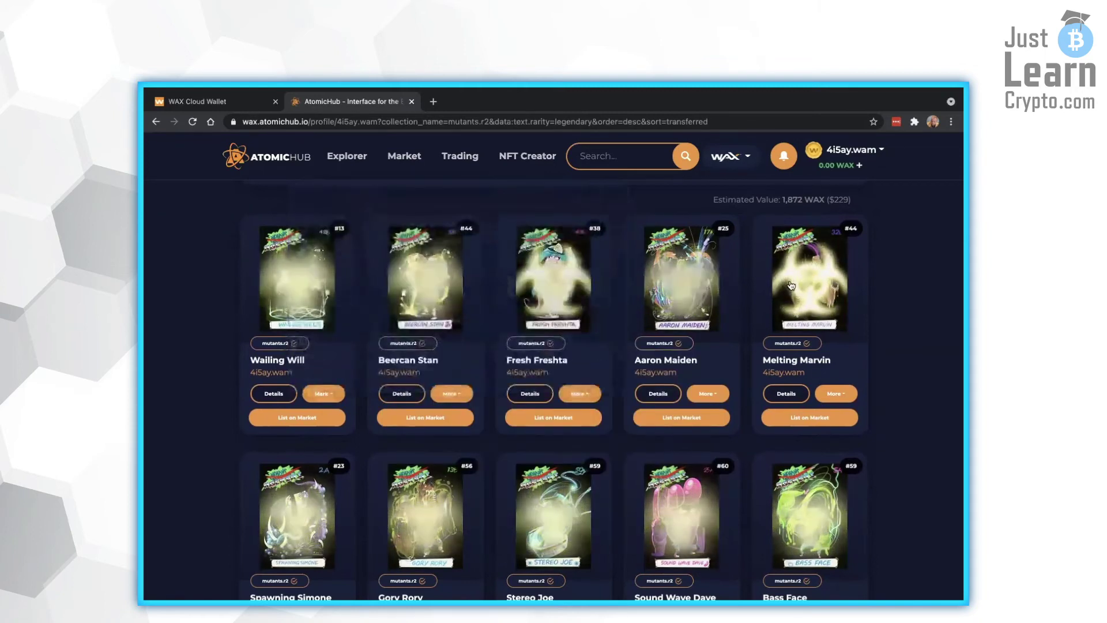
pyautogui.moveTo(792, 285)
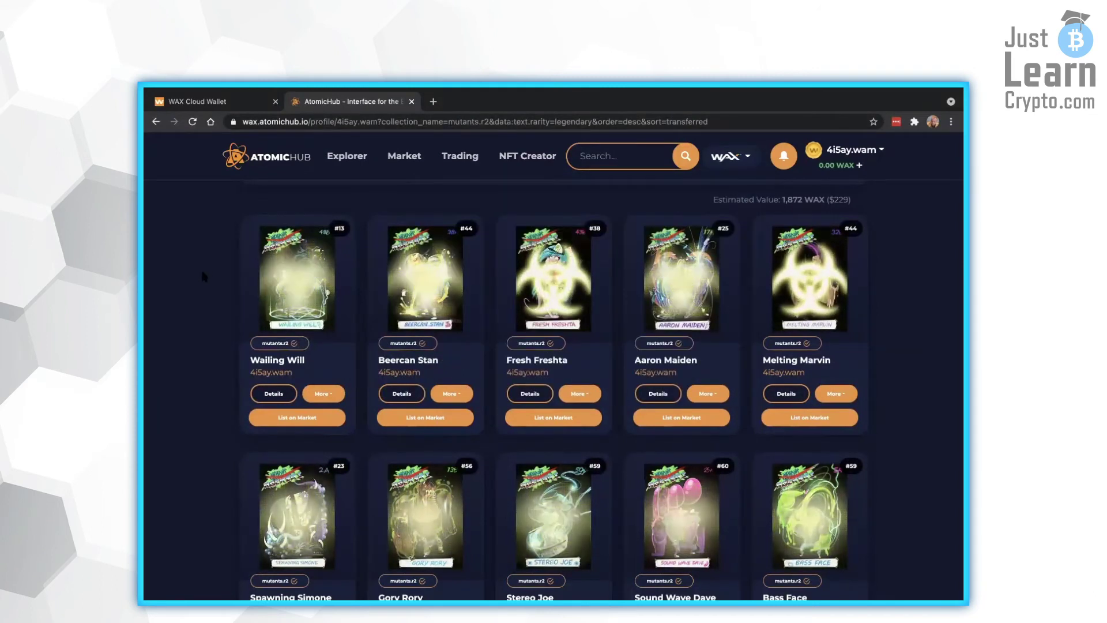
# Step: Turn the Only Whitelisted NFTs filter off and back on
pyautogui.scroll(3, 203, 277)
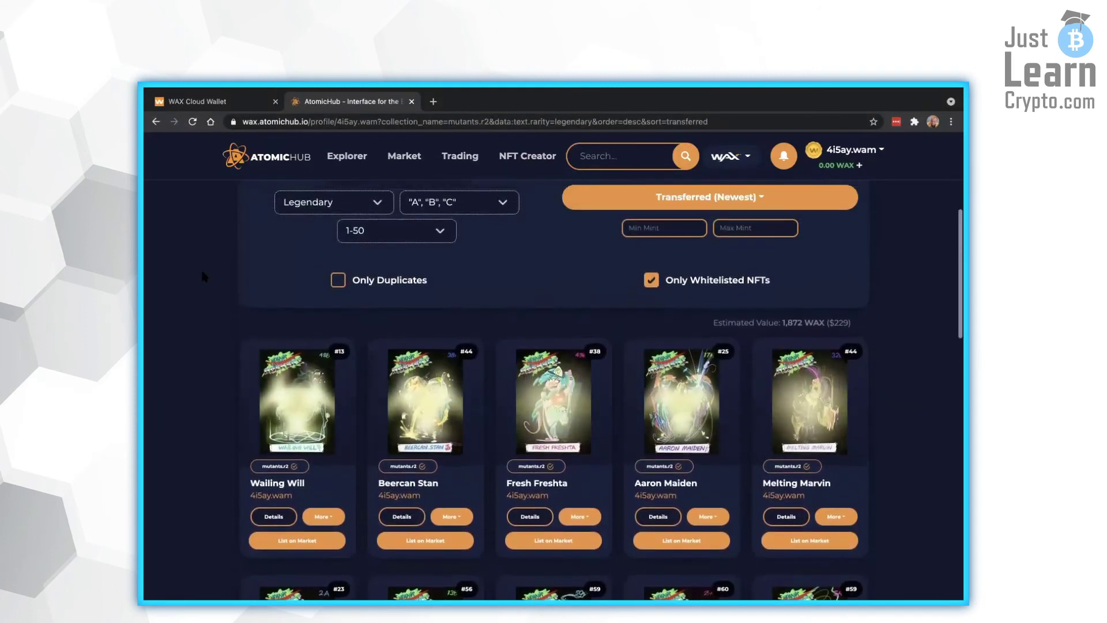
pyautogui.scroll(2, 203, 276)
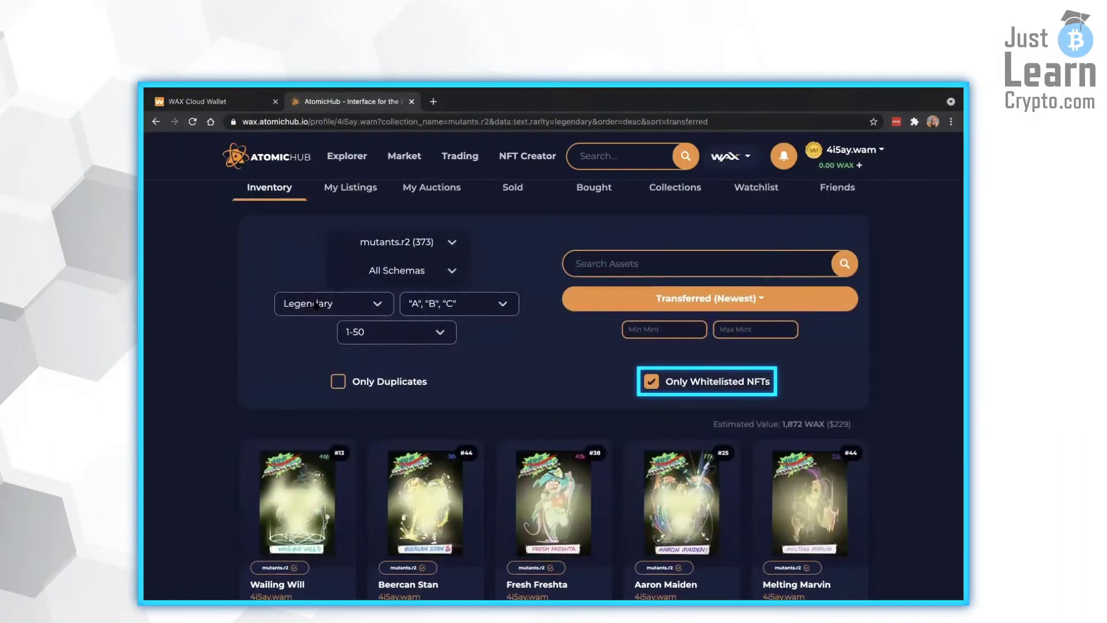
pyautogui.click(651, 382)
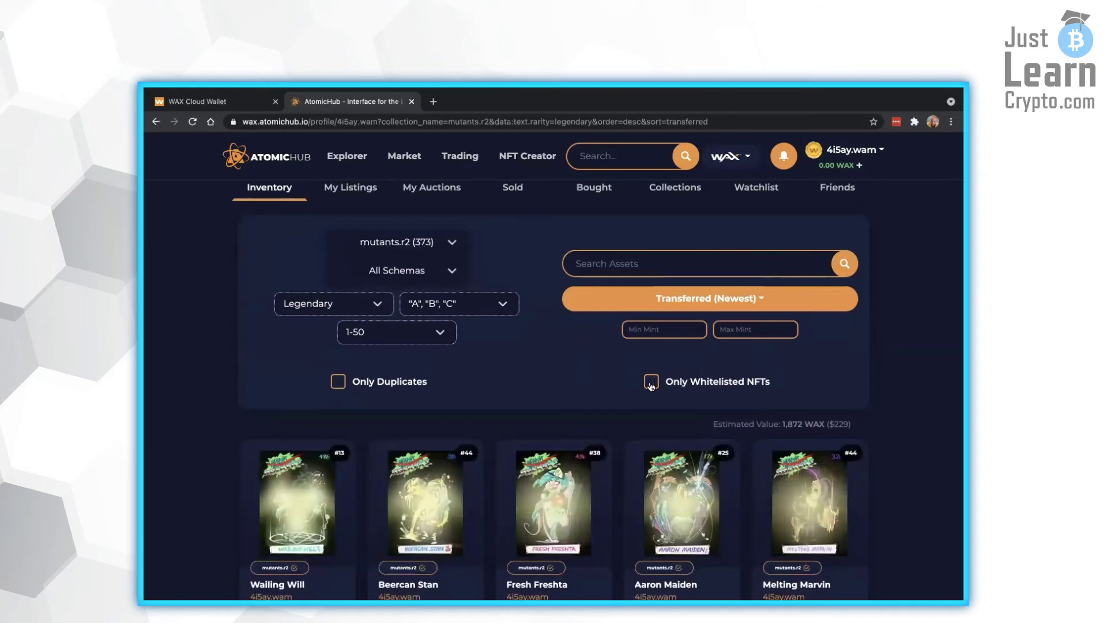
pyautogui.click(651, 382)
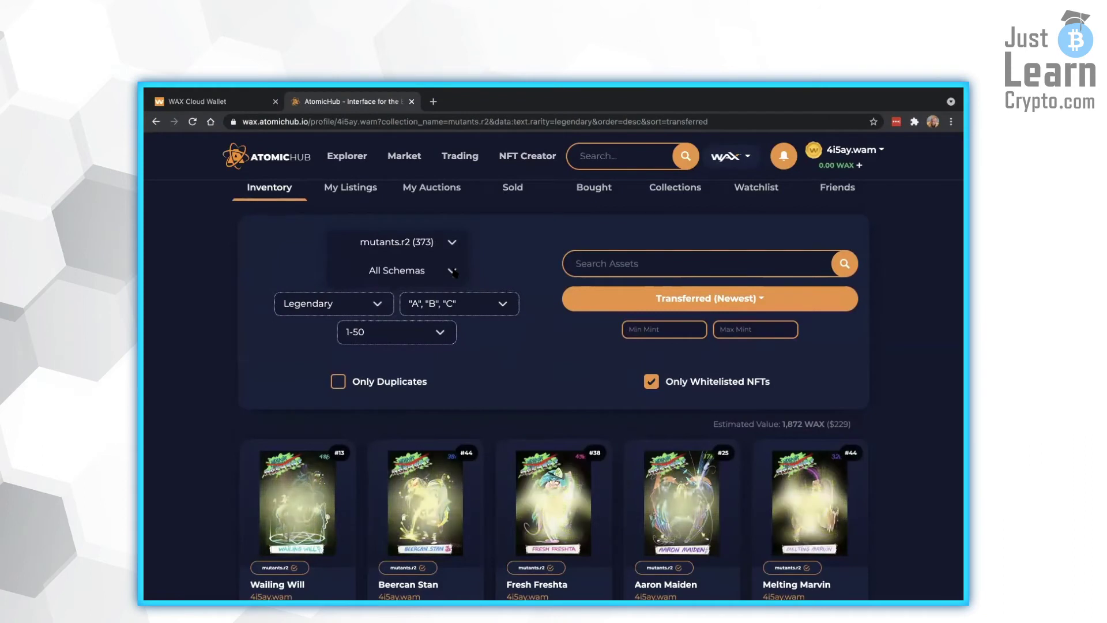
# Step: Reset the inventory's collection filter to All Collections
pyautogui.scroll(3, 454, 271)
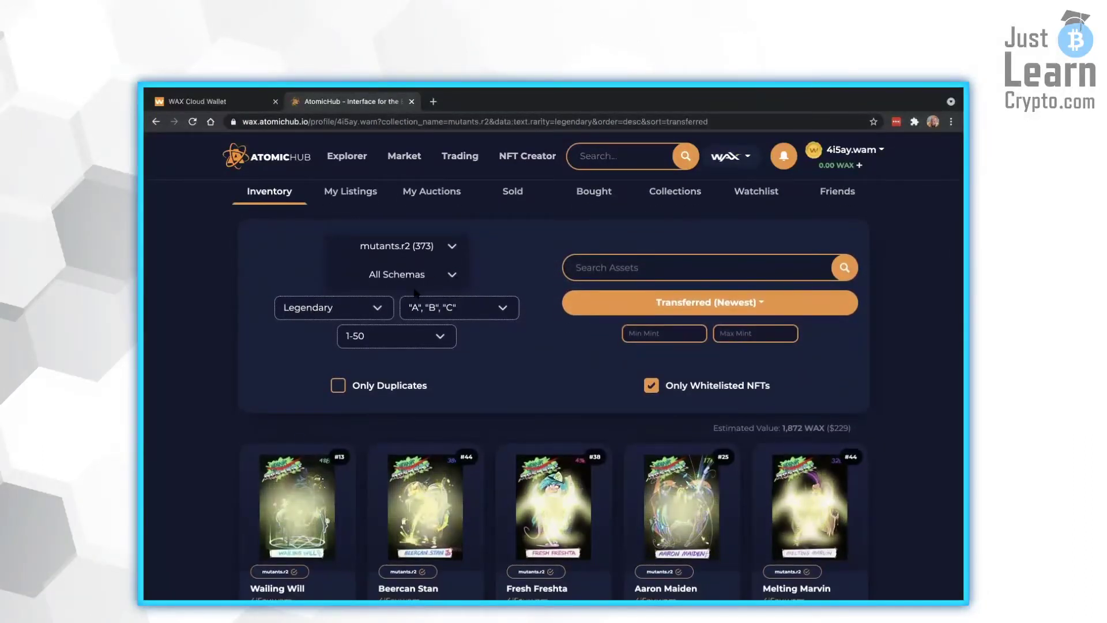
pyautogui.scroll(-1, 416, 293)
pyautogui.scroll(1, 416, 292)
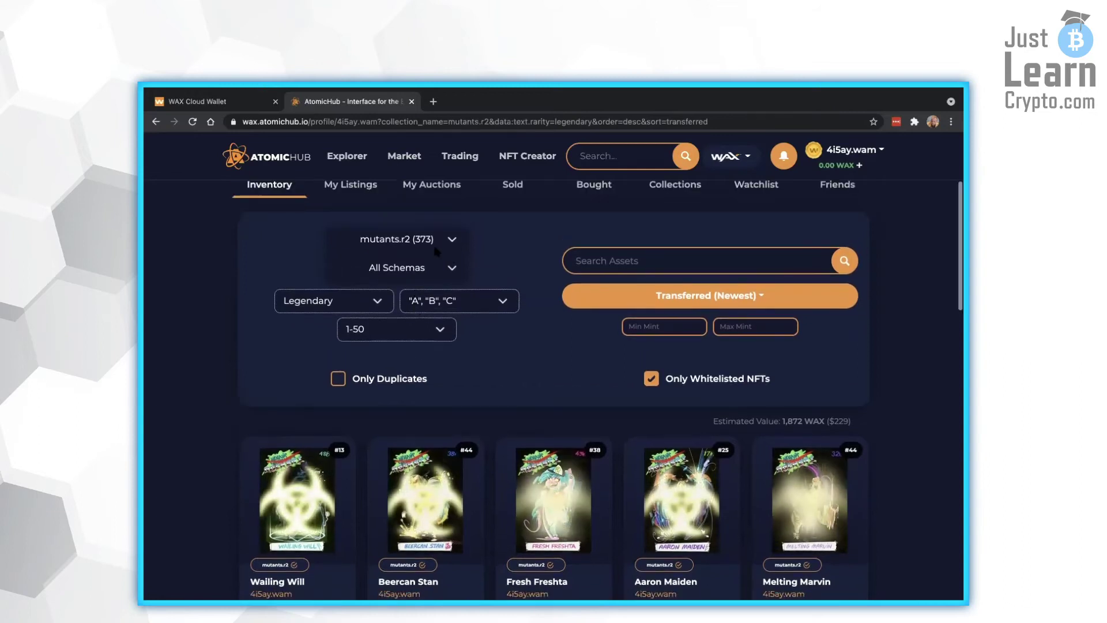
pyautogui.click(437, 242)
pyautogui.click(413, 213)
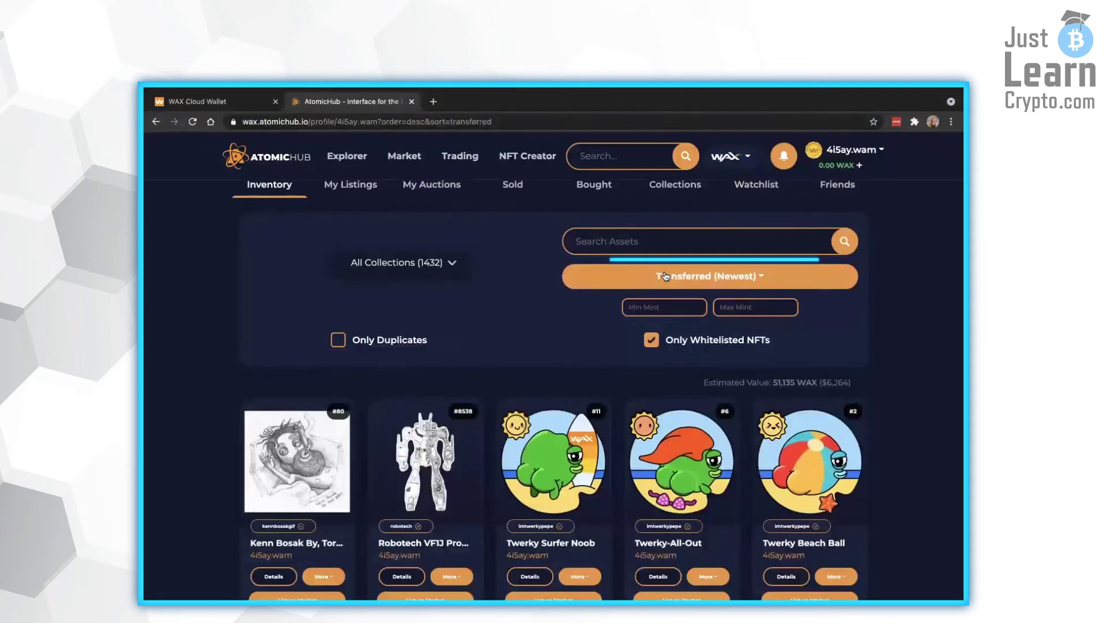
# Step: Sort the inventory by Transferred (Oldest) and browse the earliest received NFTs
pyautogui.click(666, 277)
pyautogui.click(683, 325)
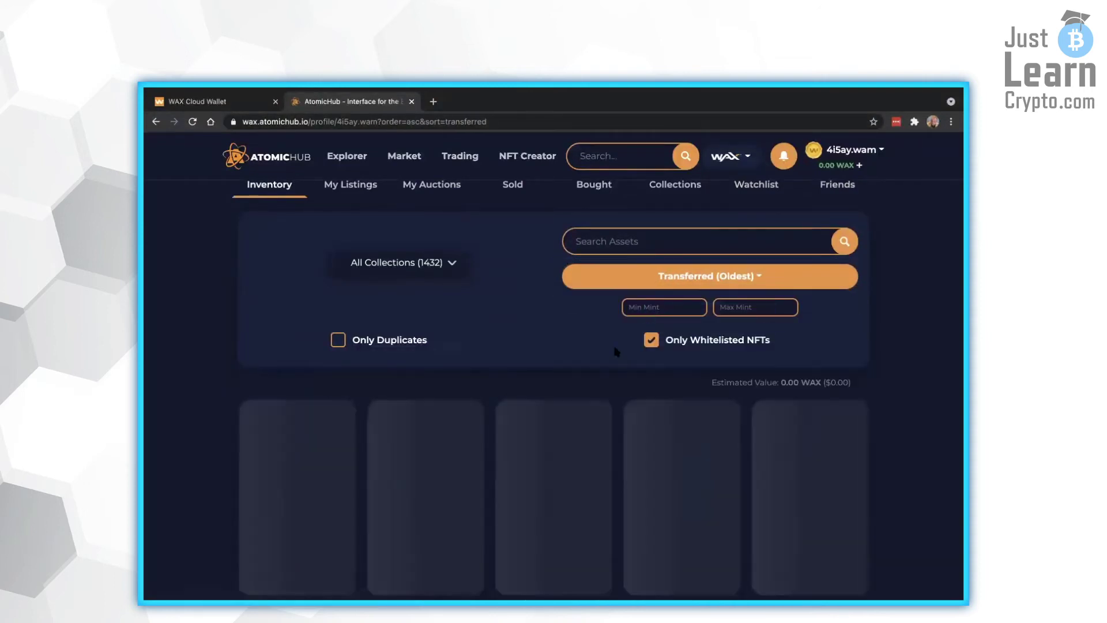
pyautogui.scroll(-3, 918, 382)
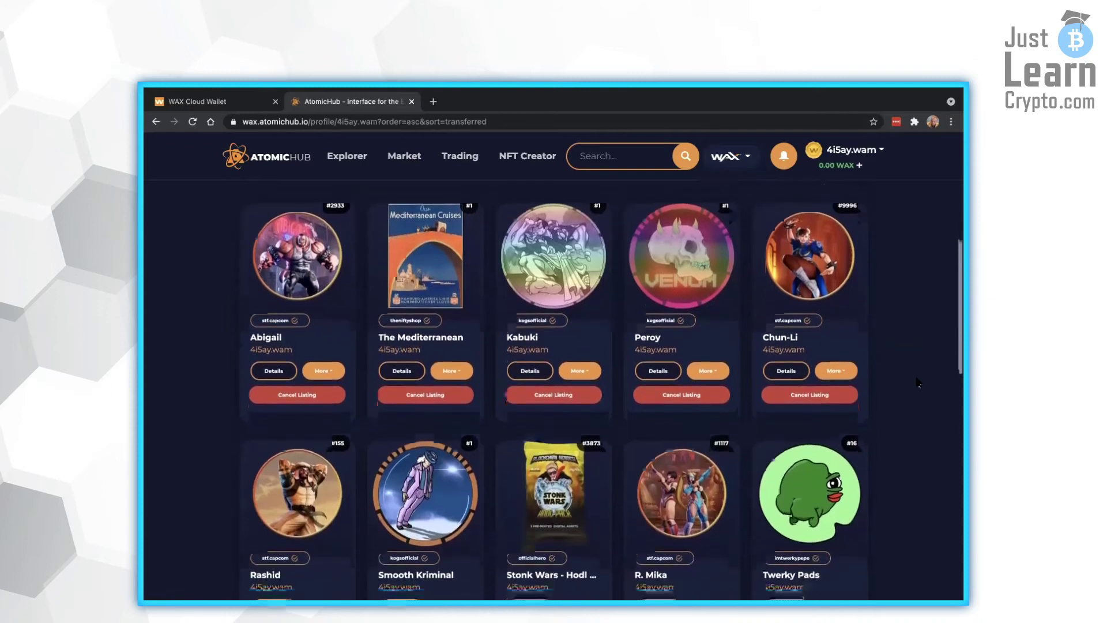
pyautogui.scroll(-1, 918, 383)
pyautogui.scroll(-3, 918, 382)
pyautogui.scroll(-2, 918, 382)
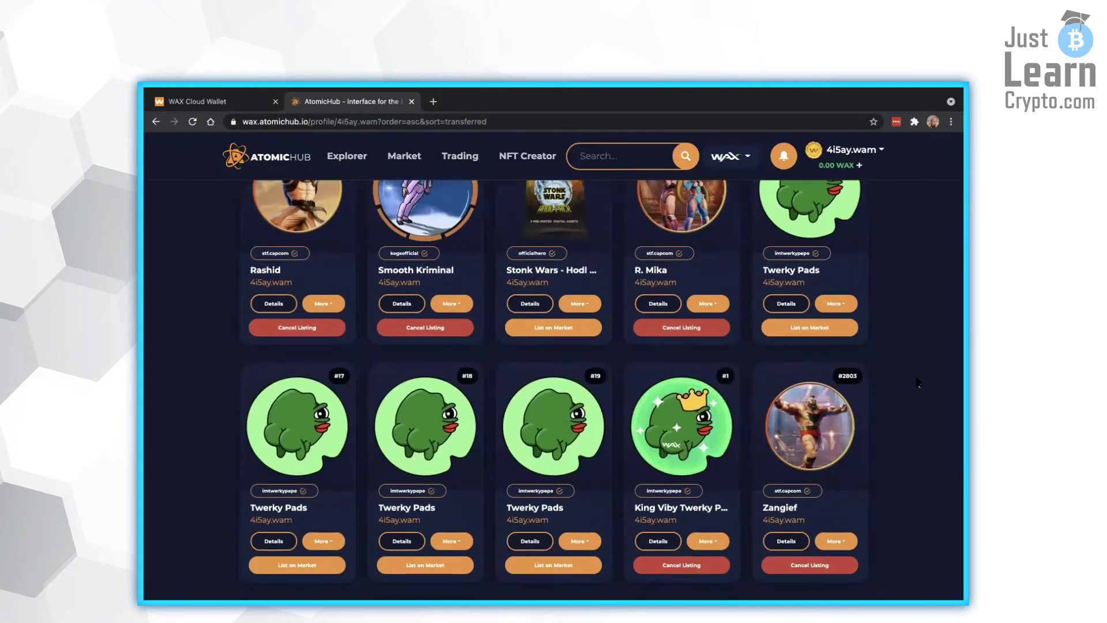
pyautogui.scroll(-3, 918, 383)
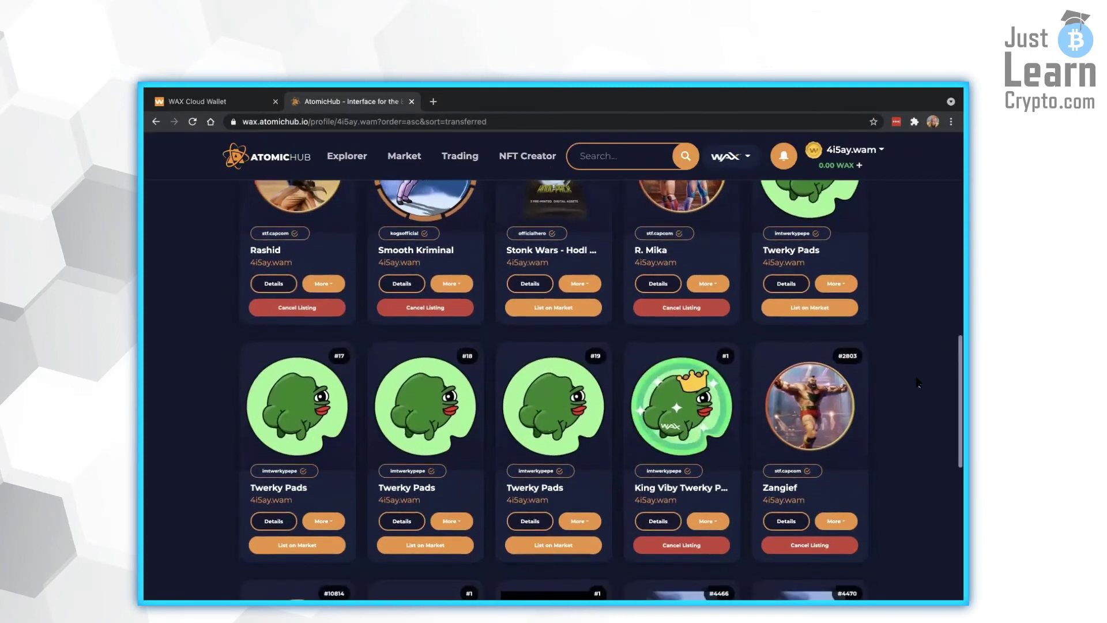
pyautogui.scroll(-5, 919, 382)
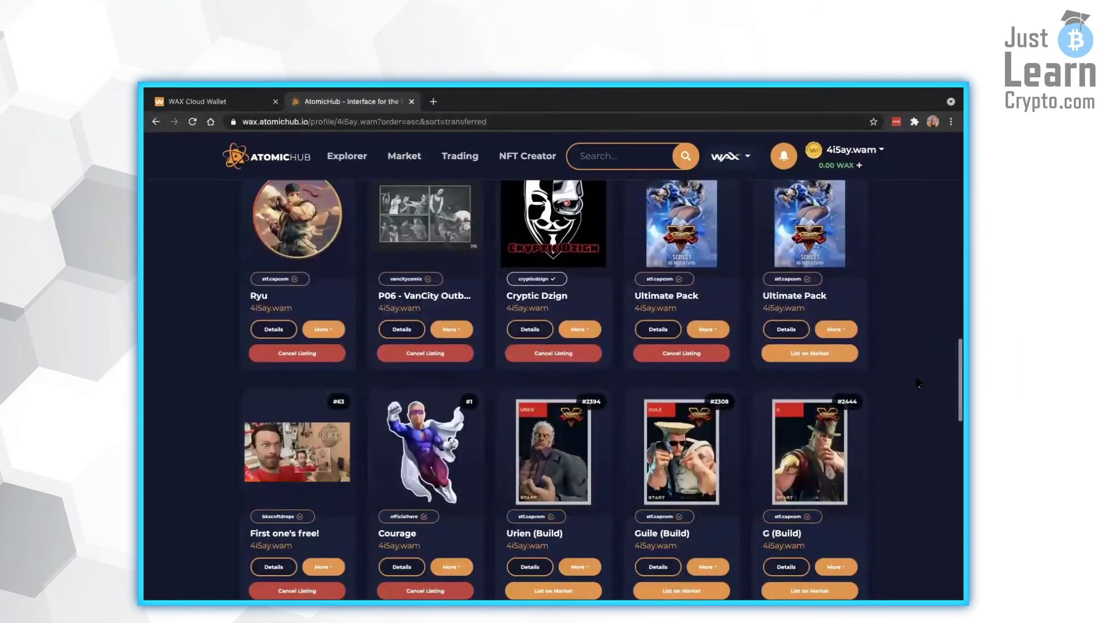
pyautogui.scroll(-3, 919, 383)
pyautogui.scroll(9, 918, 382)
pyautogui.scroll(9, 919, 382)
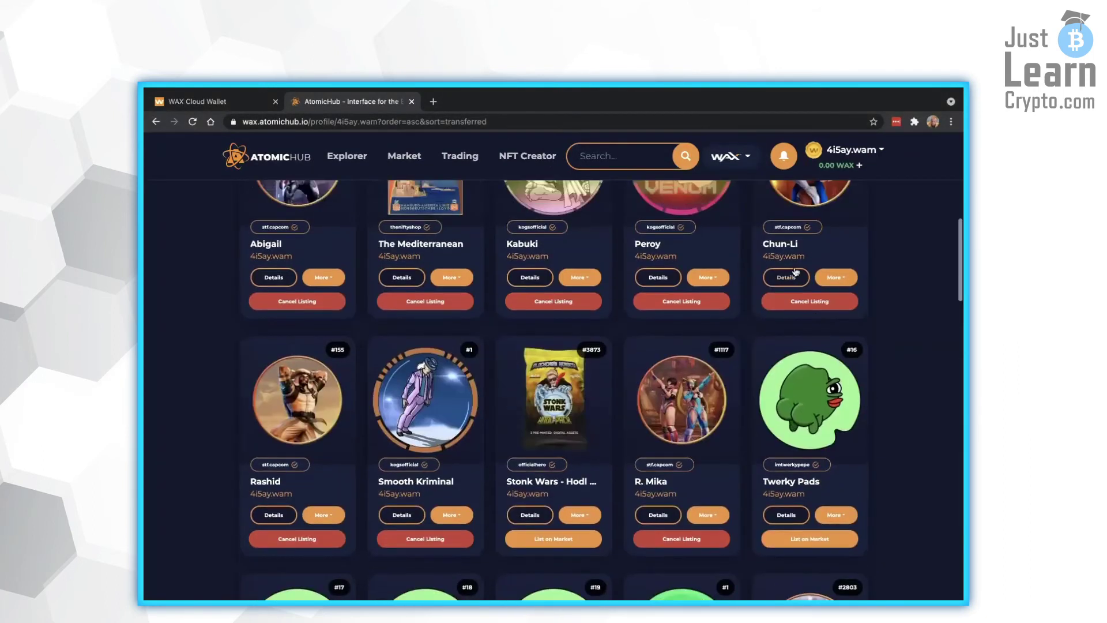
# Step: Sort the inventory by Mint (Lowest) and browse the lowest-mint NFTs
pyautogui.click(722, 319)
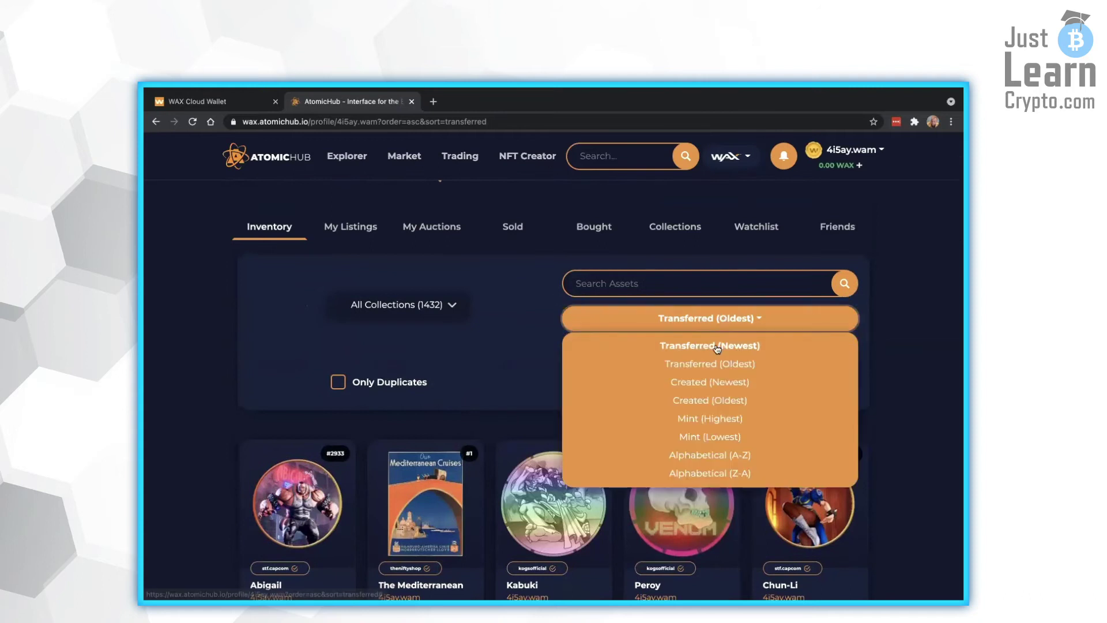
pyautogui.click(710, 439)
pyautogui.scroll(-2, 909, 385)
pyautogui.scroll(-5, 909, 383)
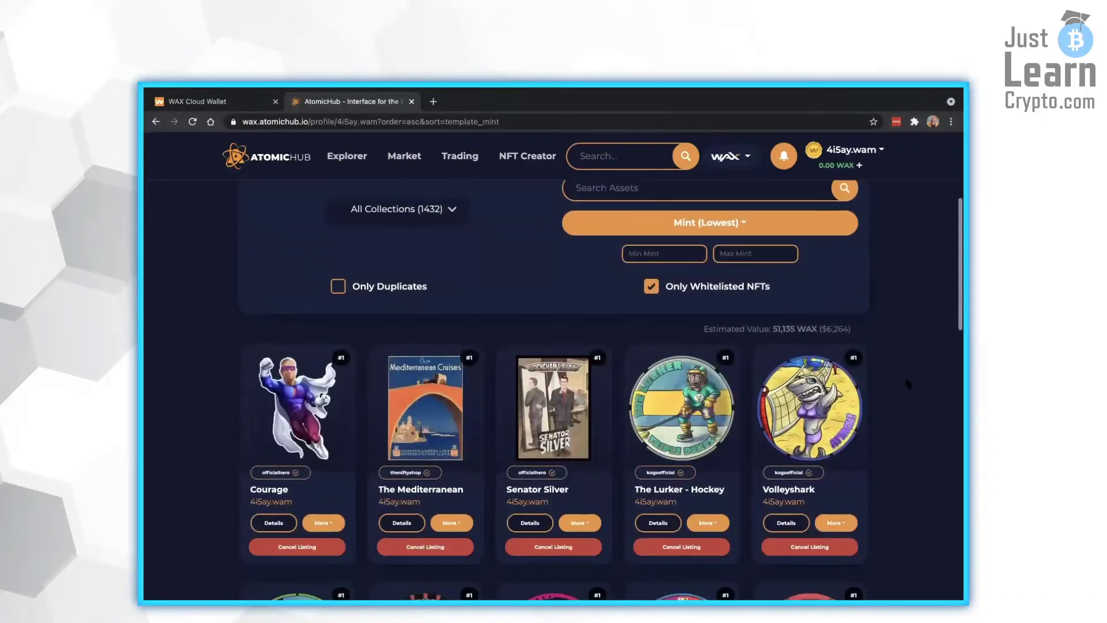
pyautogui.scroll(-6, 907, 384)
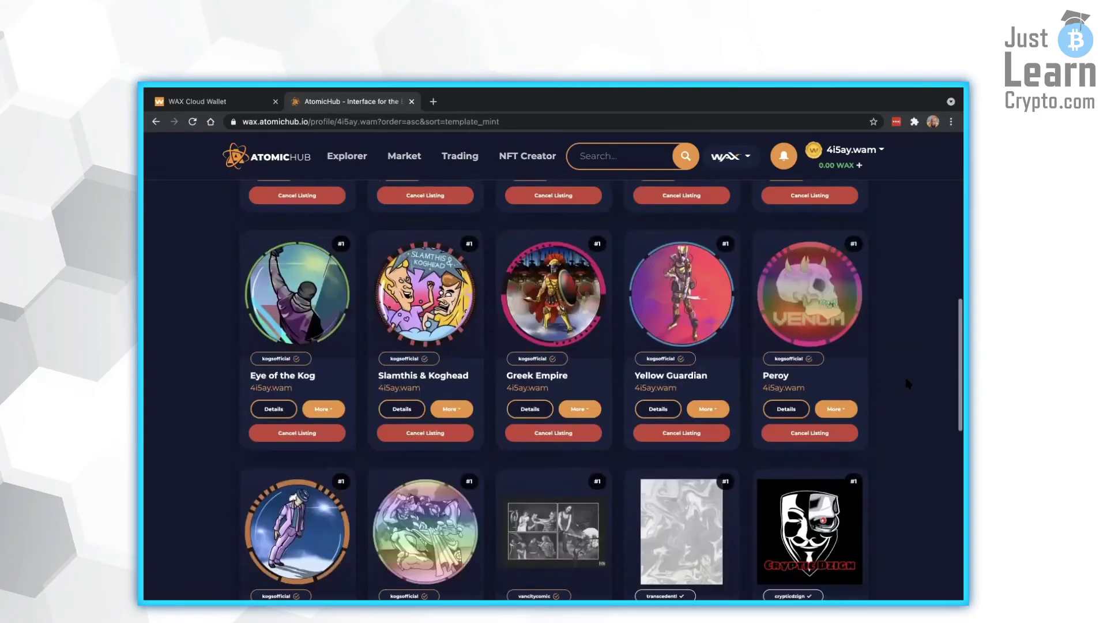
pyautogui.scroll(12, 907, 384)
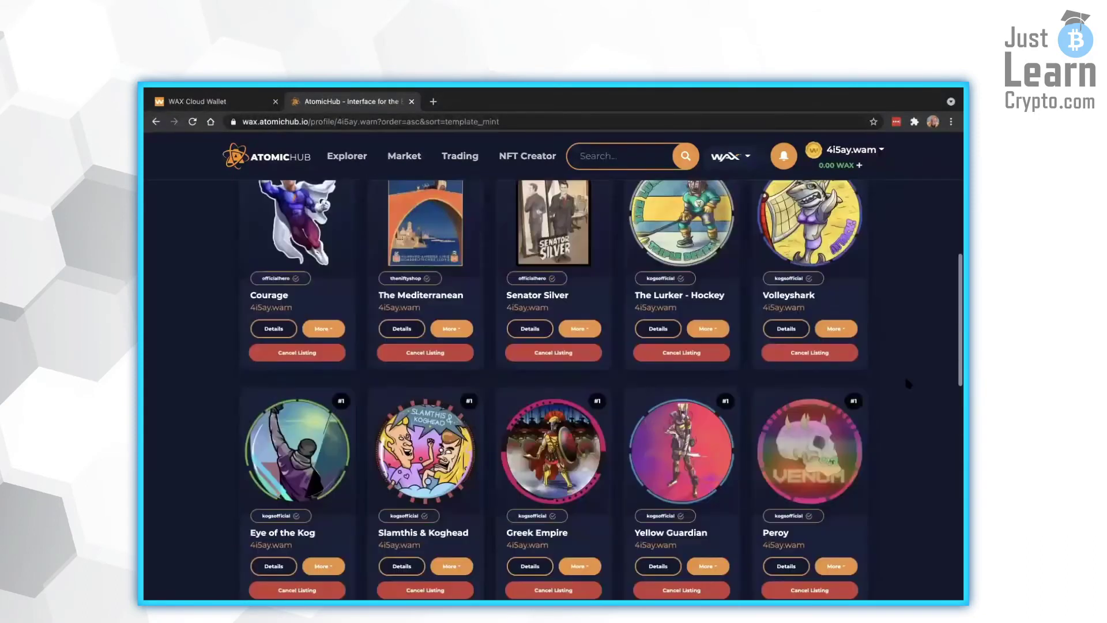
# Step: Review the sort orders available for the inventory without changing the current one
pyautogui.click(712, 401)
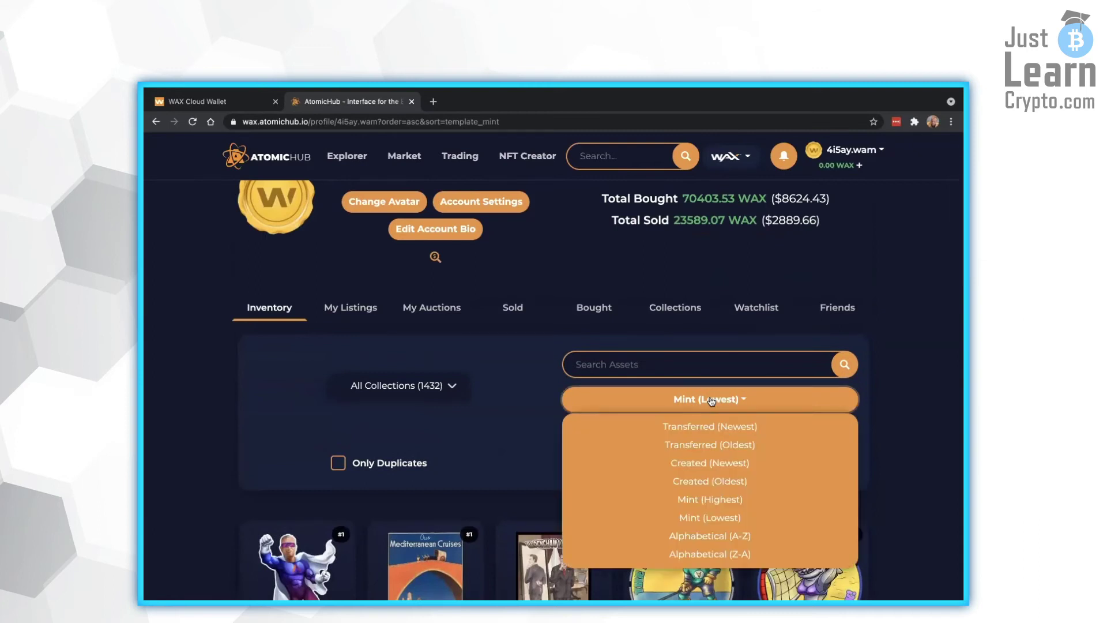
pyautogui.click(530, 404)
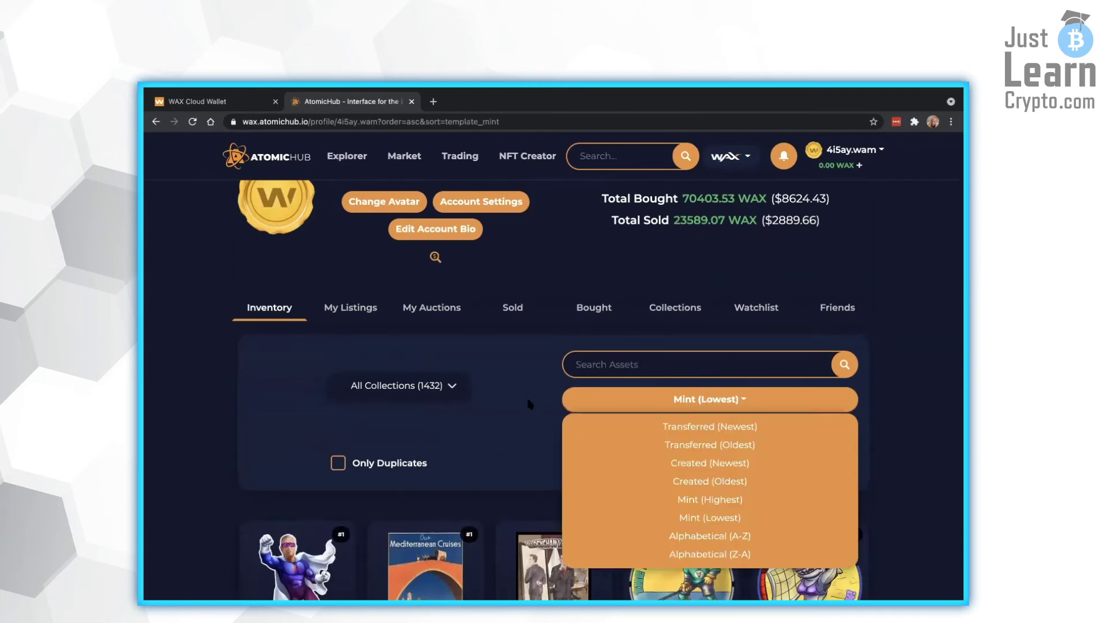
pyautogui.scroll(1, 529, 403)
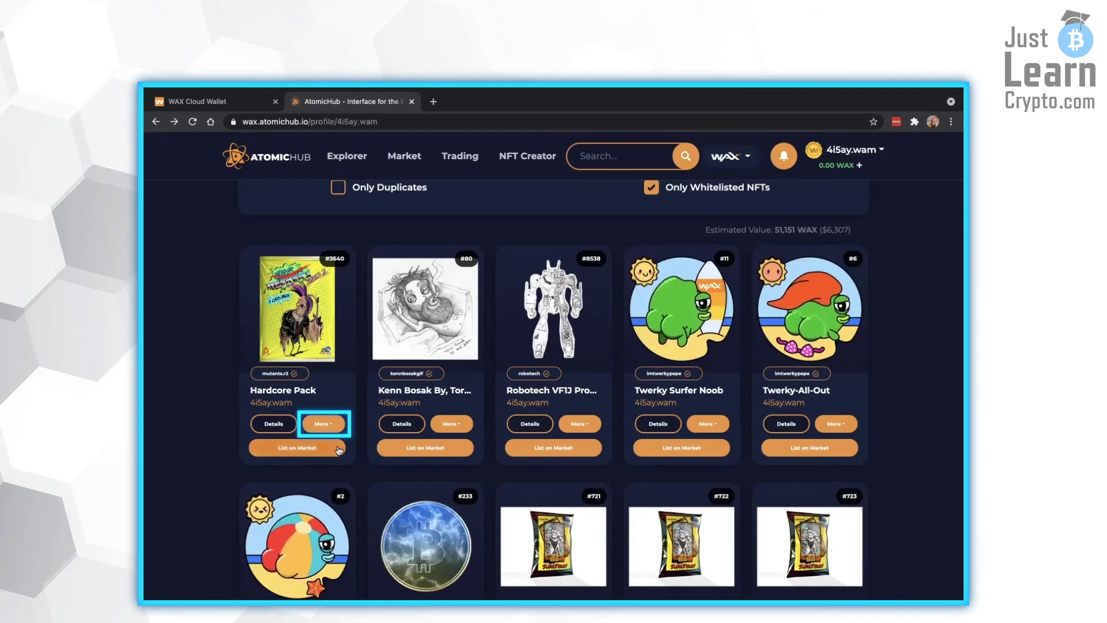
# Step: Open the unpacking page for the Hardcore Pack and locate the Hardcore Packs among the owned Mutant Rockers packs
pyautogui.click(333, 424)
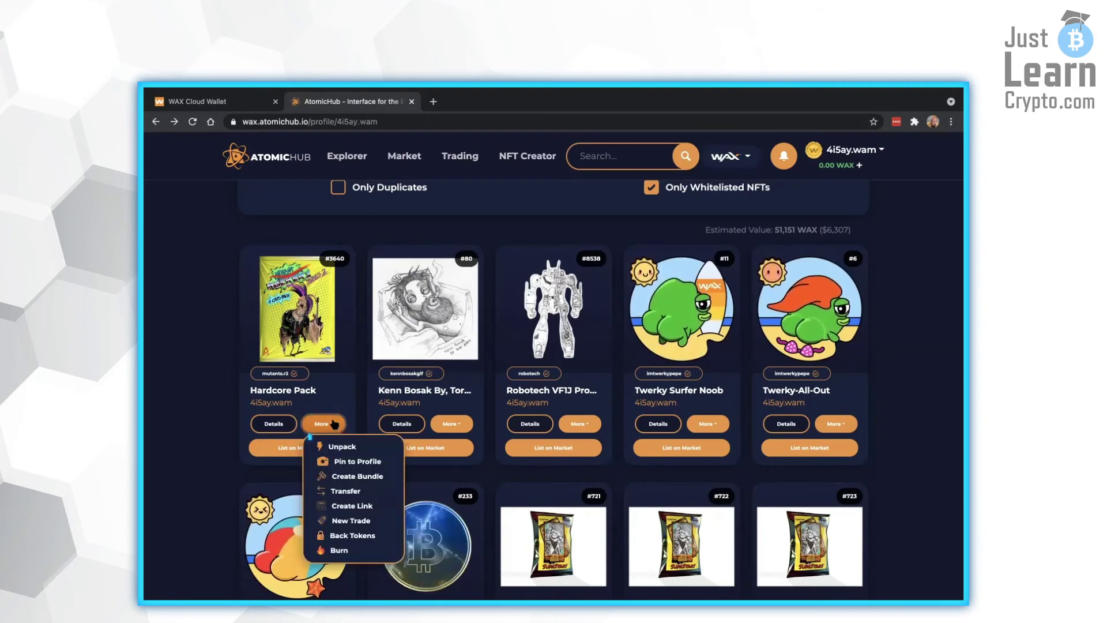
pyautogui.click(338, 448)
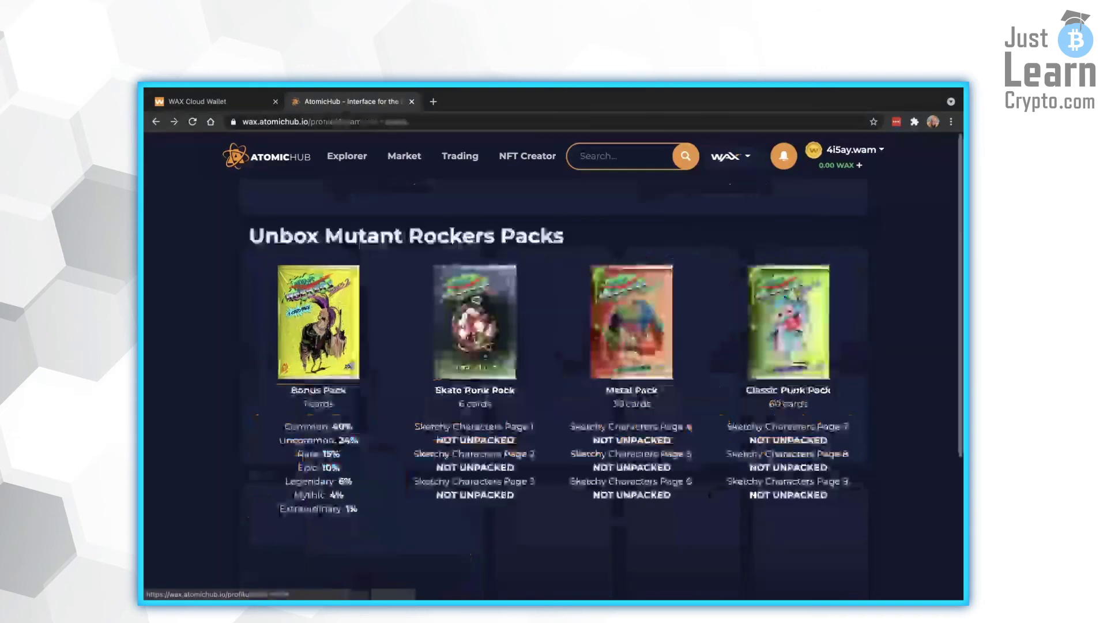
pyautogui.scroll(-3, 361, 410)
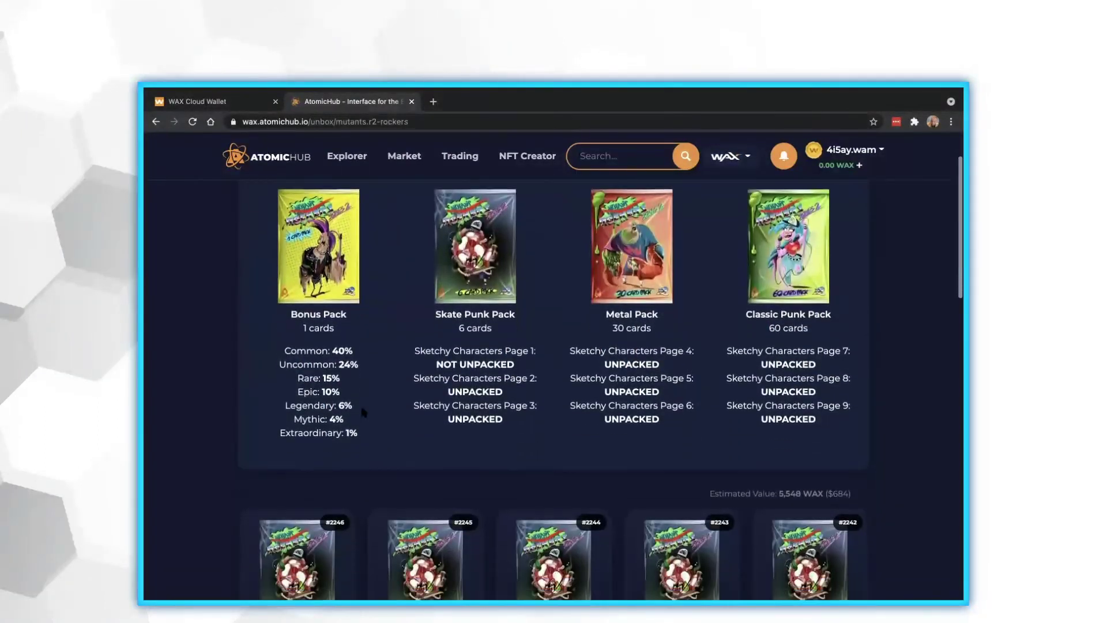
pyautogui.scroll(-15, 243, 419)
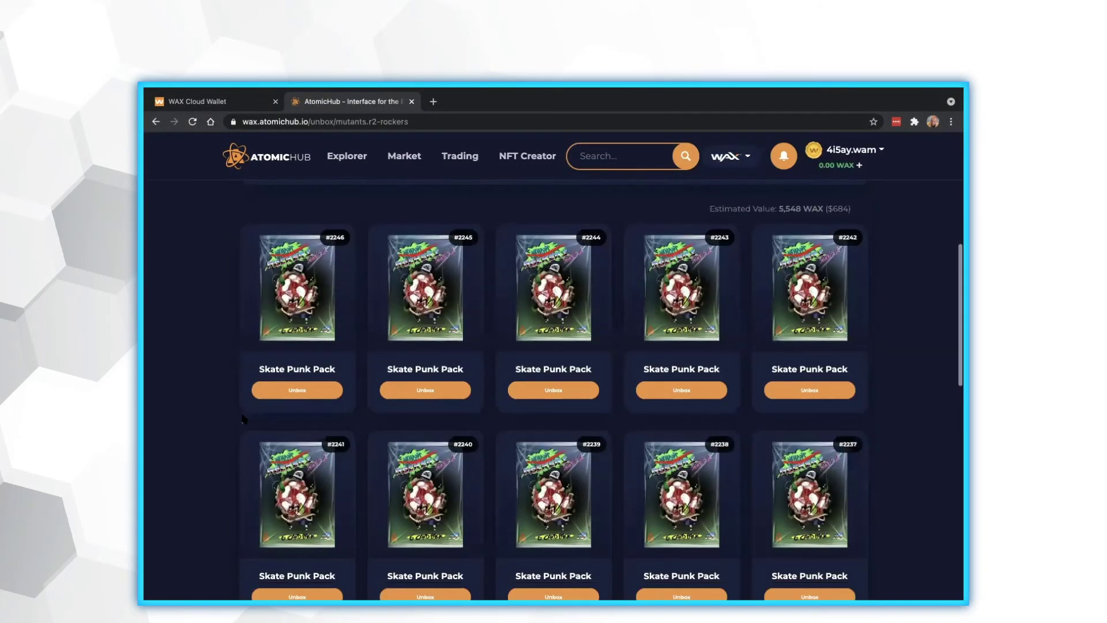
pyautogui.scroll(-3, 242, 419)
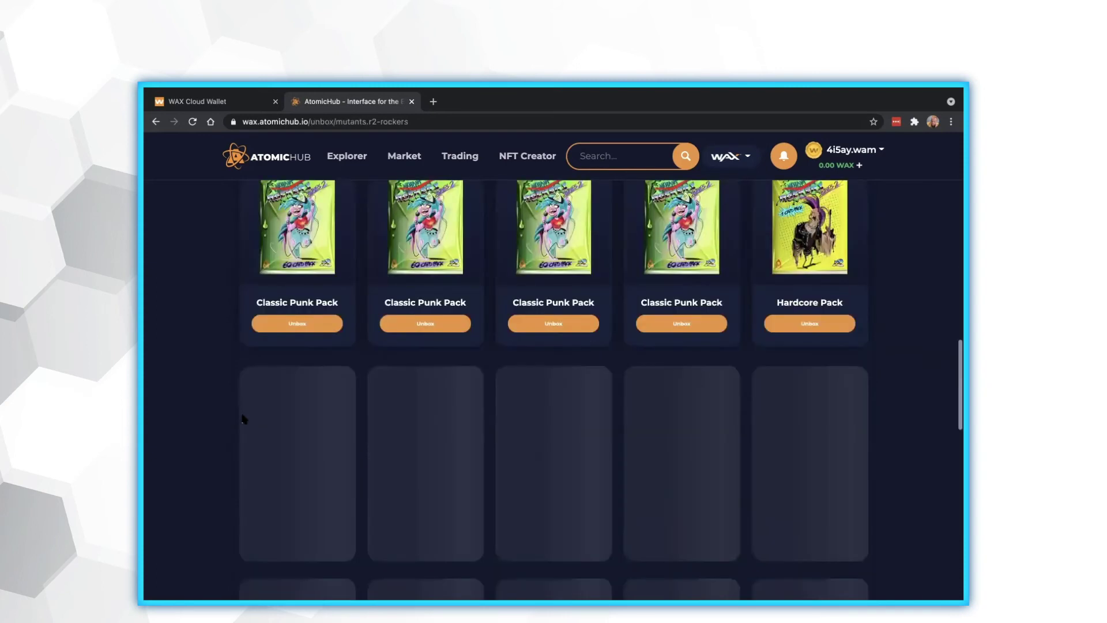
# Step: Unbox Hardcore Pack #3639 and approve the transaction request in the WAX Cloud Wallet
pyautogui.click(628, 521)
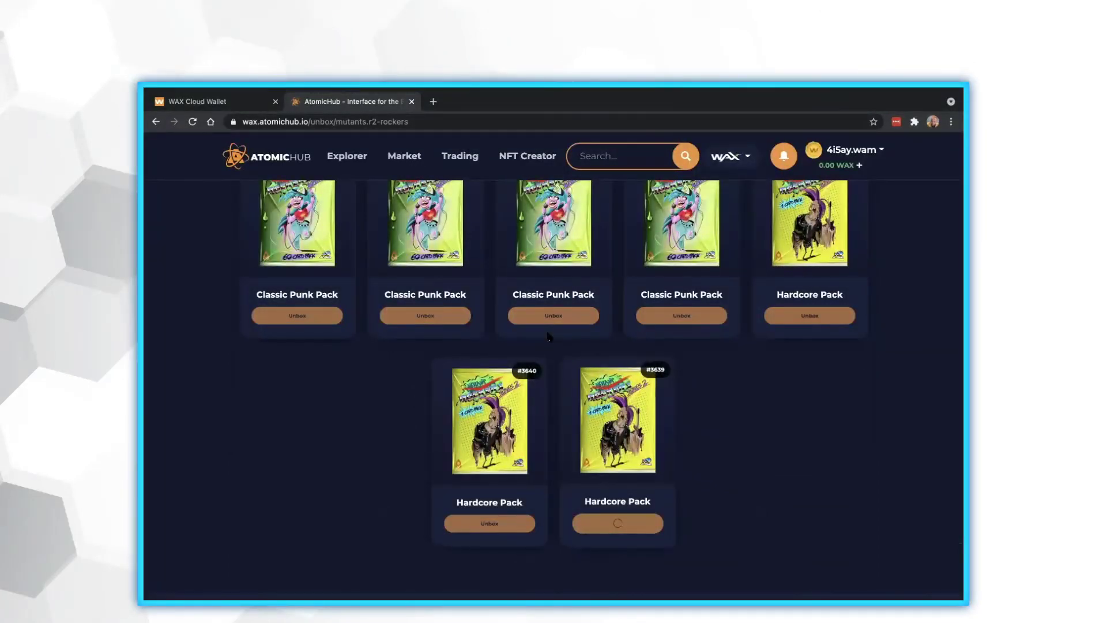
pyautogui.click(548, 337)
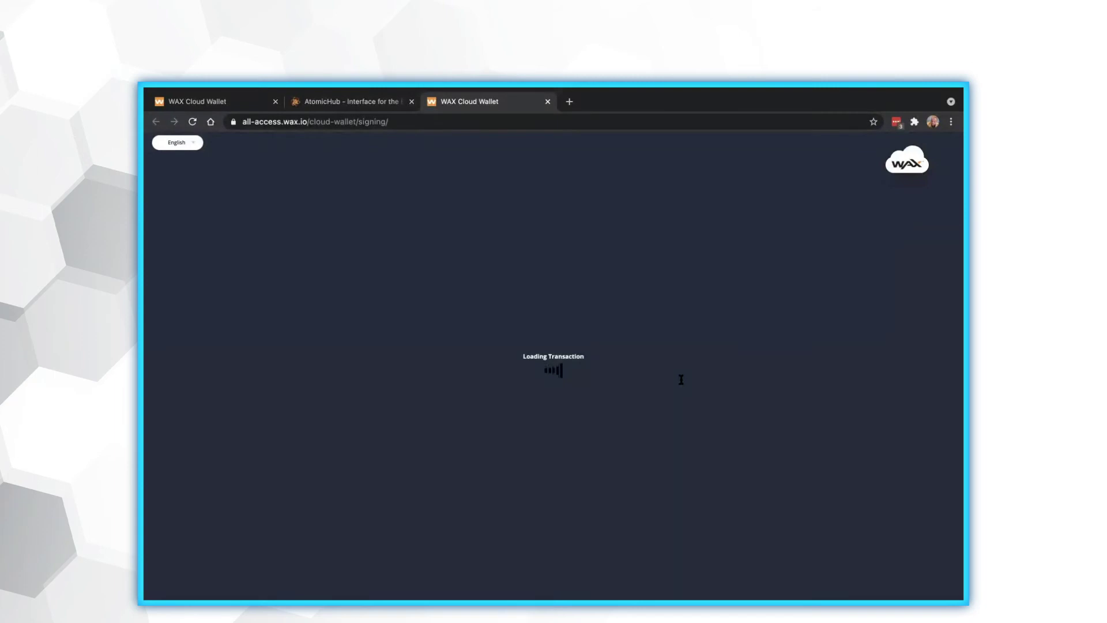
pyautogui.scroll(-3, 683, 383)
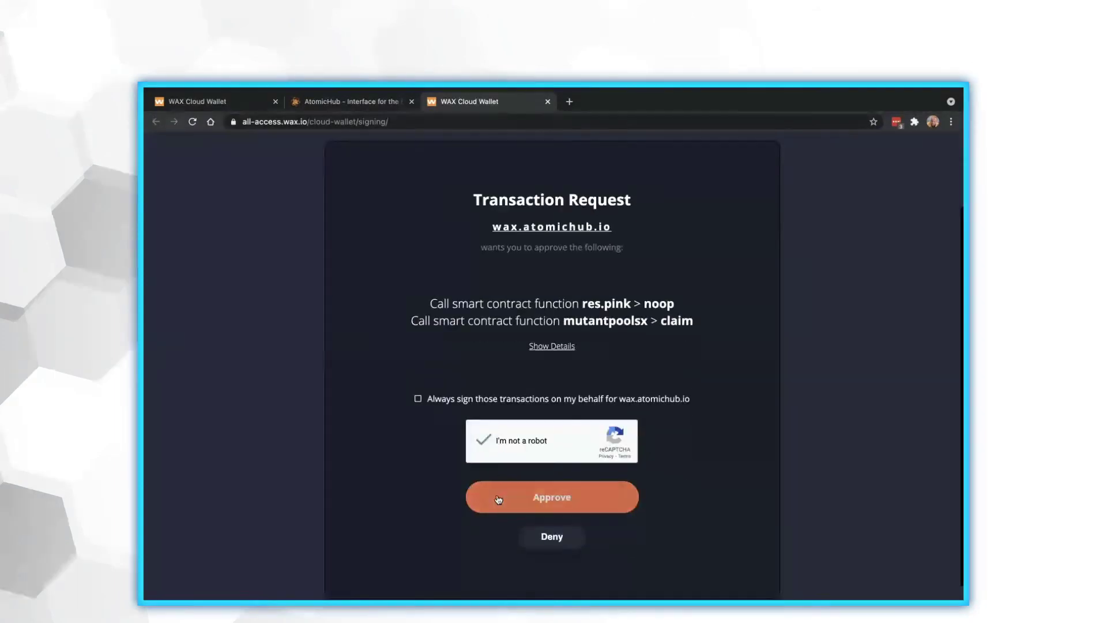
pyautogui.click(504, 498)
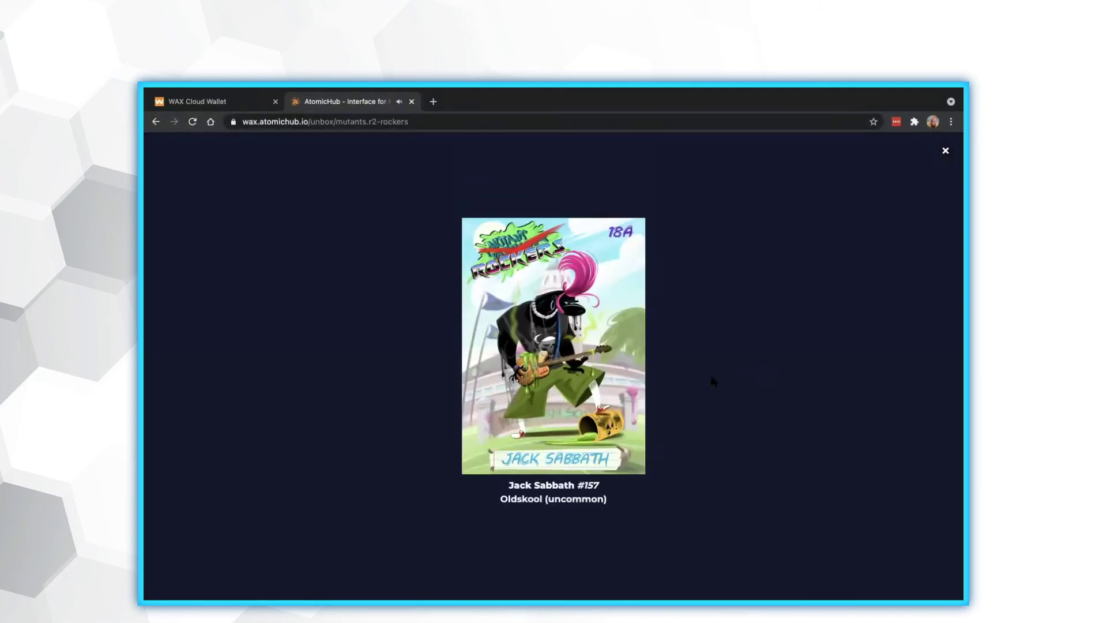
# Step: Close the revealed card and return to the account's inventory to find the Jack Sabbath card
pyautogui.click(603, 371)
pyautogui.click(565, 371)
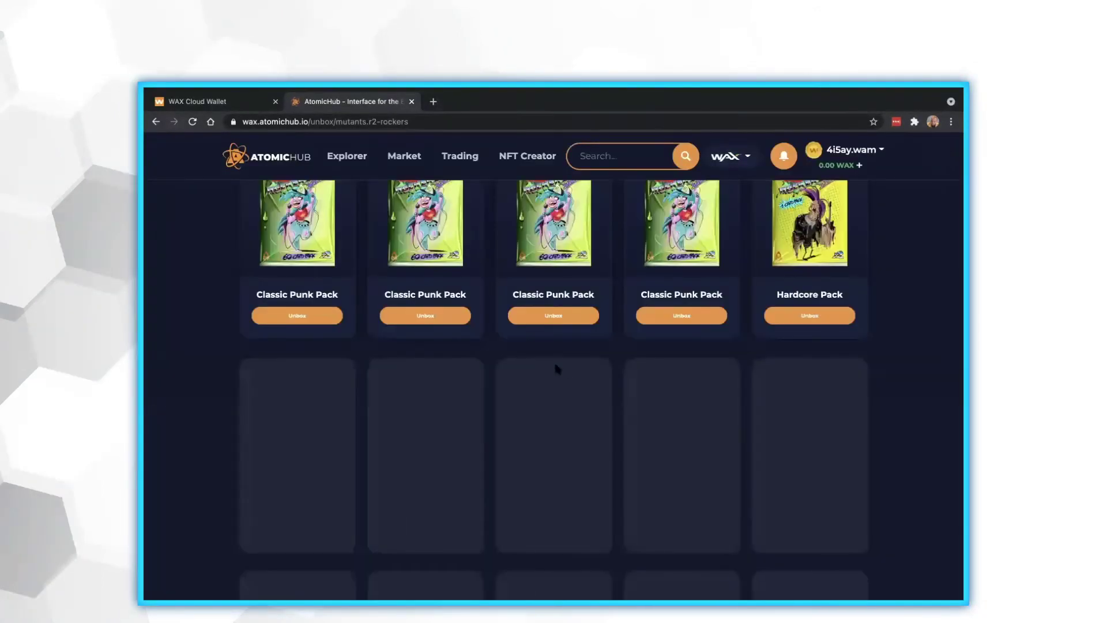
pyautogui.scroll(15, 237, 362)
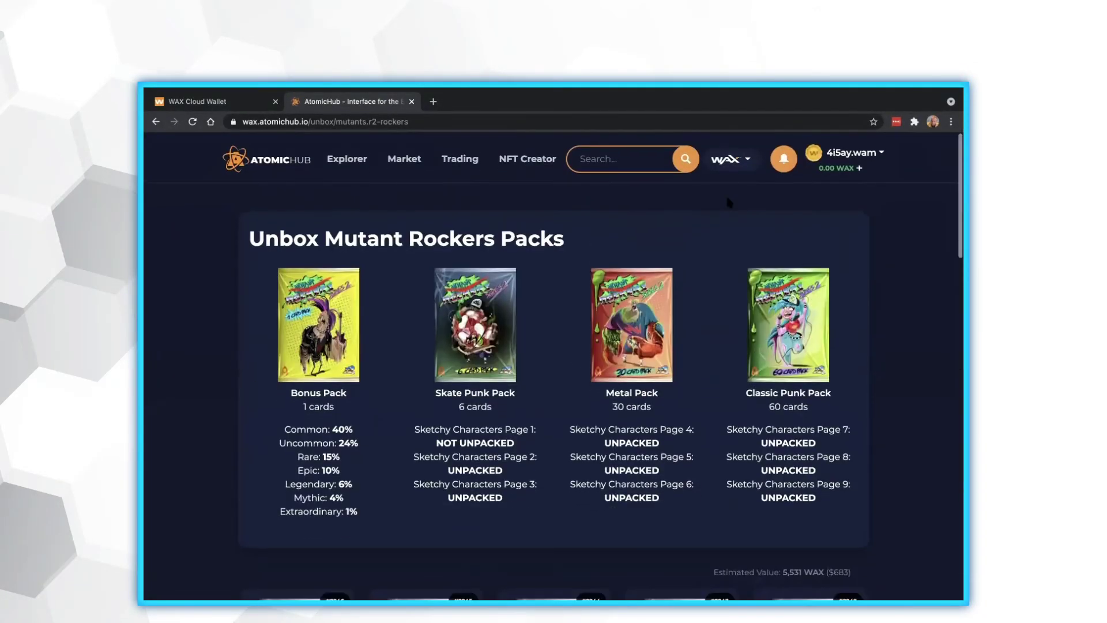
pyautogui.click(866, 151)
pyautogui.click(837, 177)
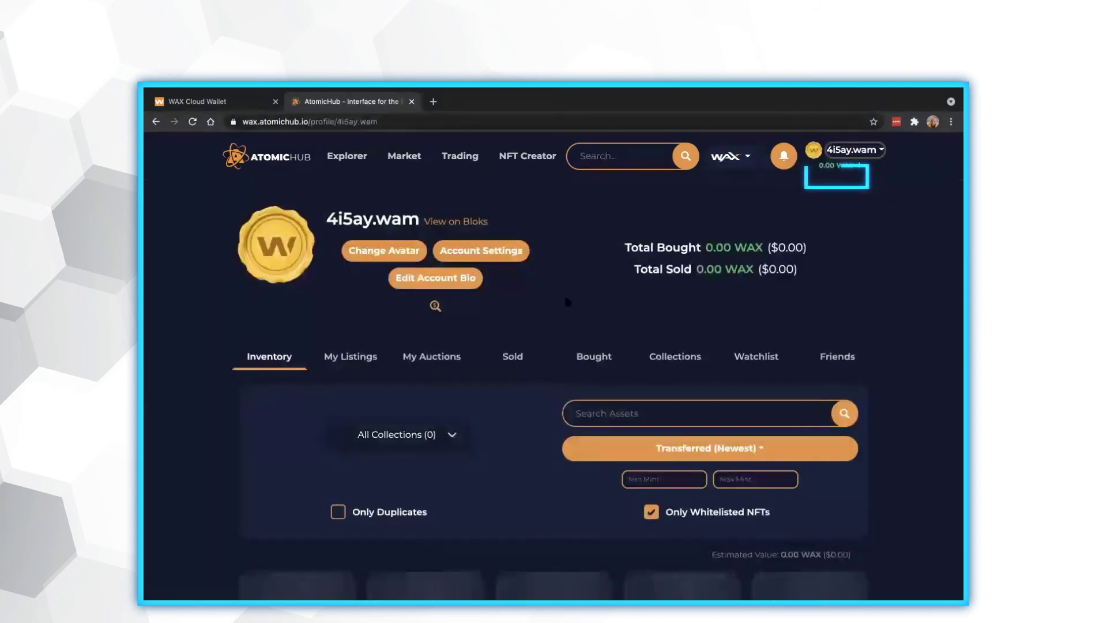
pyautogui.scroll(-3, 476, 322)
pyautogui.scroll(-2, 478, 331)
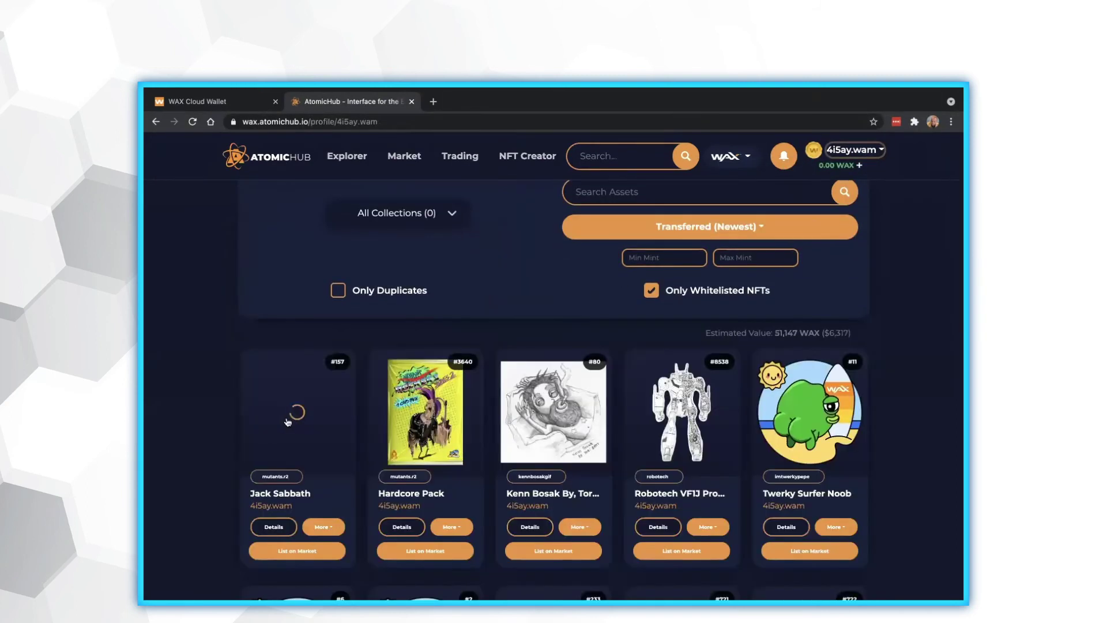
pyautogui.moveTo(299, 437)
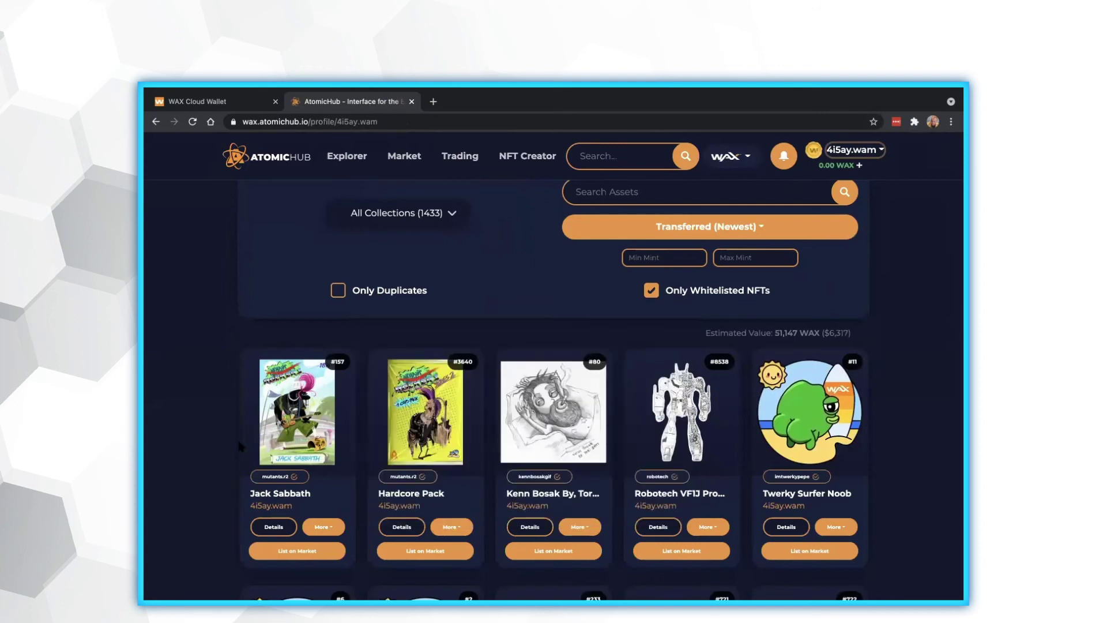
# Step: Check the extra actions for the Jack Sabbath card, and open its market listing form to review the price data
pyautogui.click(326, 527)
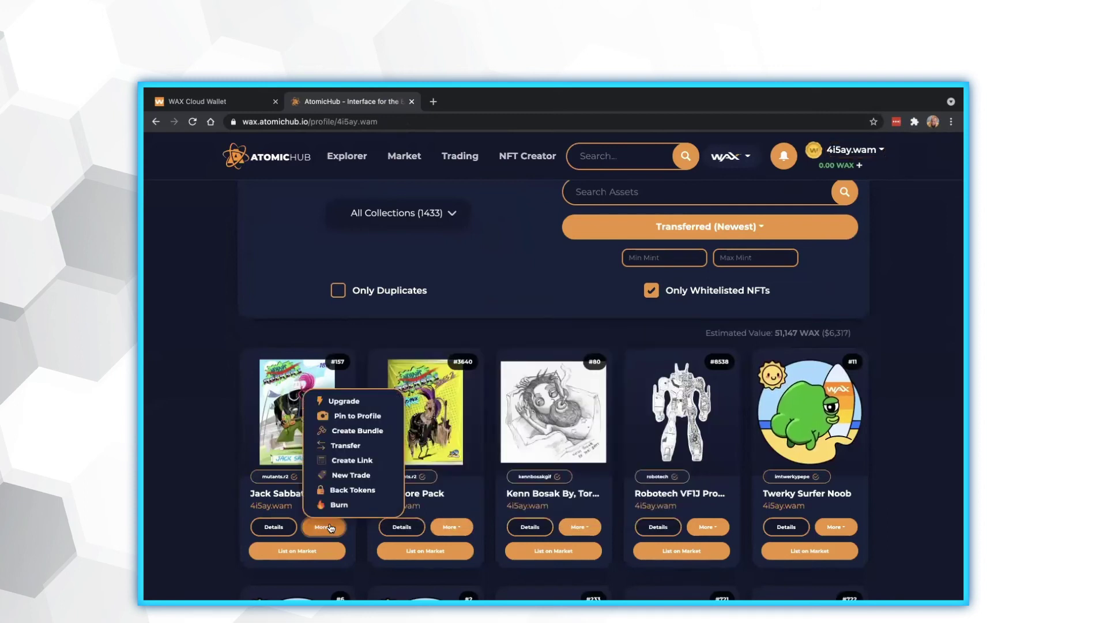
pyautogui.click(297, 551)
pyautogui.scroll(-2, 440, 341)
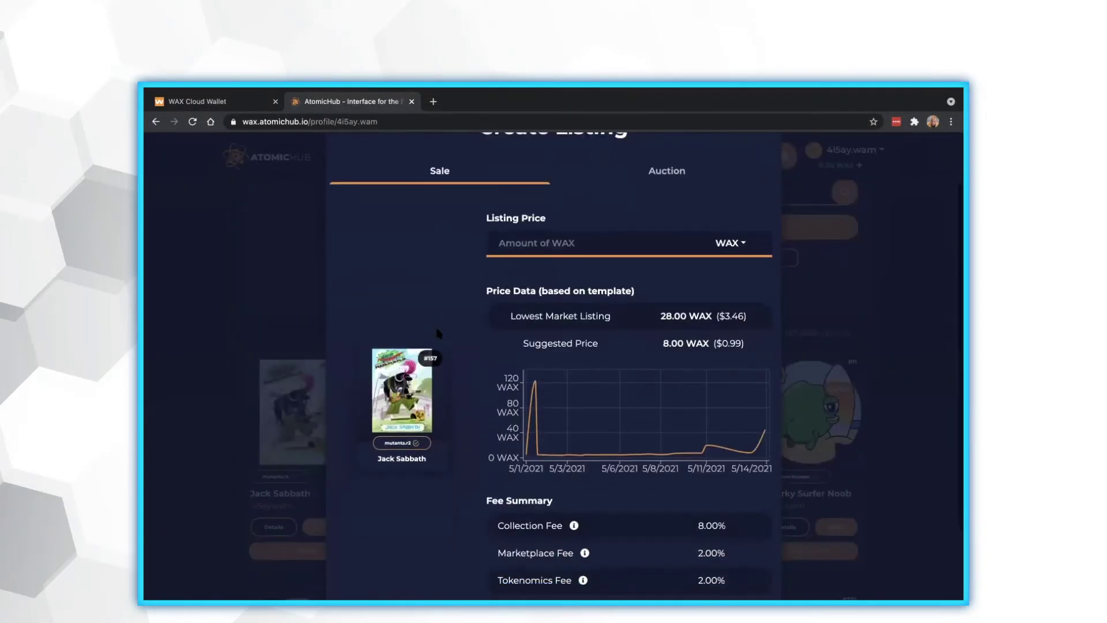
pyautogui.scroll(2, 454, 253)
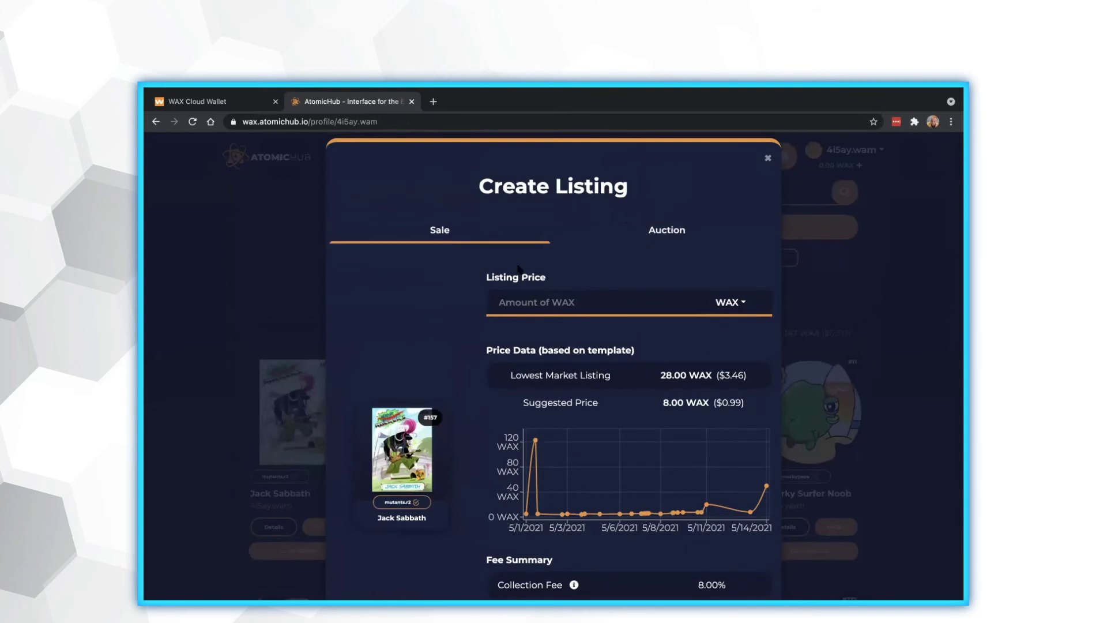
pyautogui.scroll(-1, 422, 333)
pyautogui.scroll(-2, 422, 334)
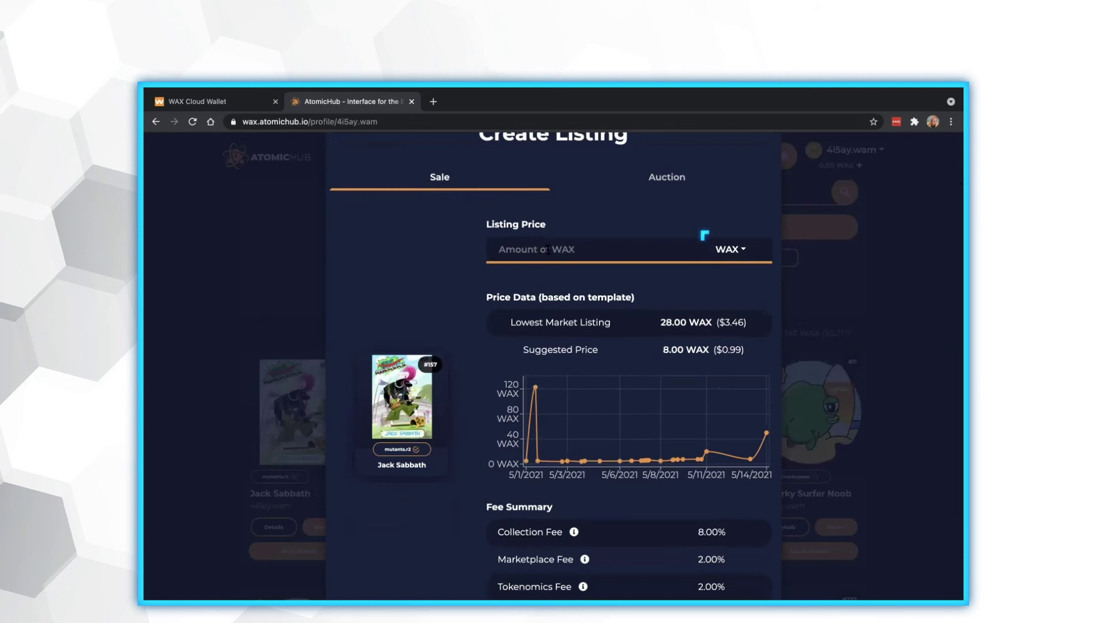
# Step: Check the listing price's currency options without changing them, and read the explanation of the collection fee
pyautogui.click(725, 253)
pyautogui.click(724, 252)
pyautogui.scroll(-3, 573, 250)
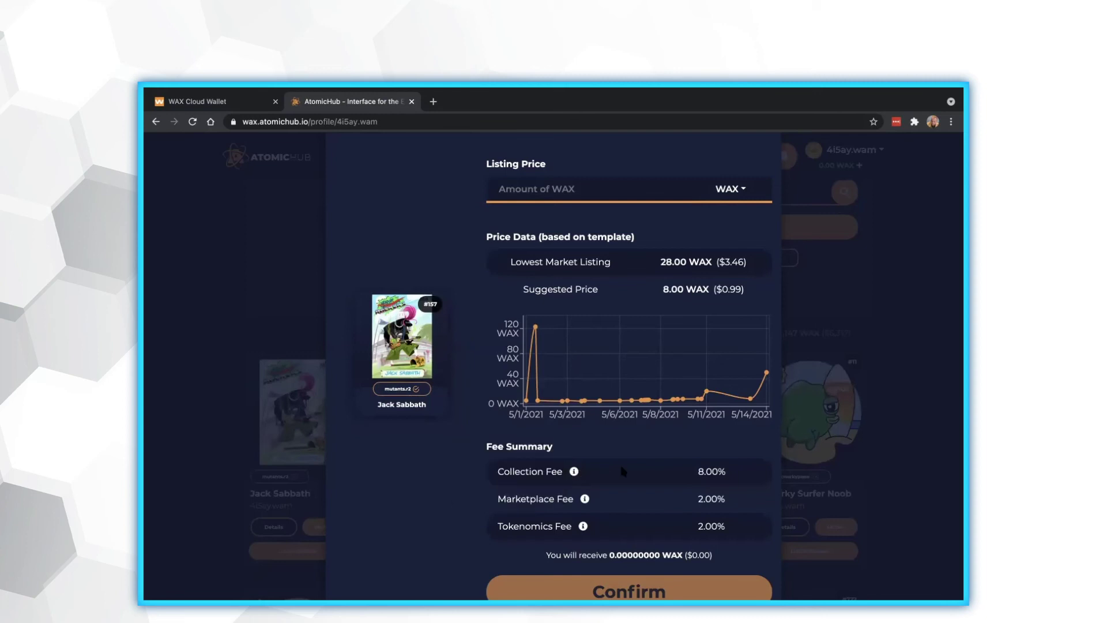
pyautogui.scroll(-2, 621, 472)
pyautogui.moveTo(584, 492)
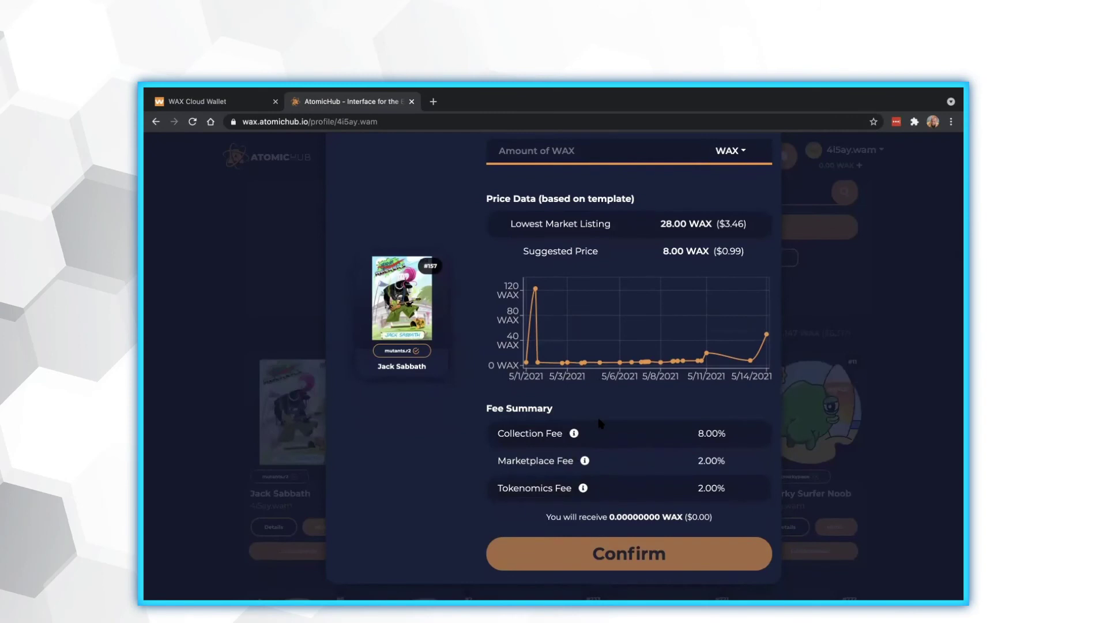
pyautogui.moveTo(575, 434)
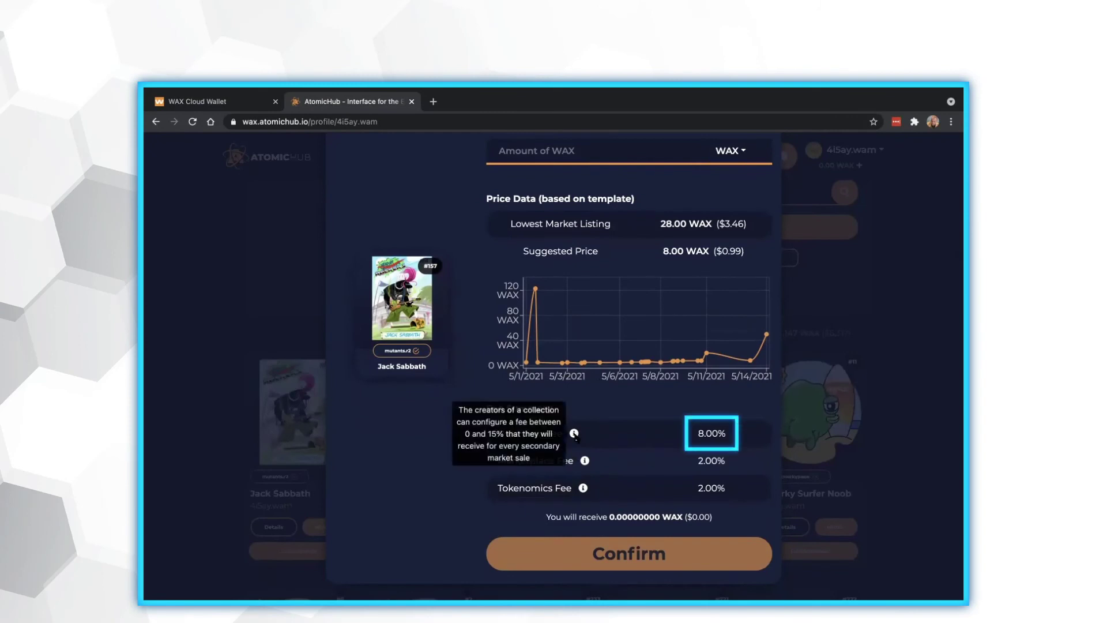